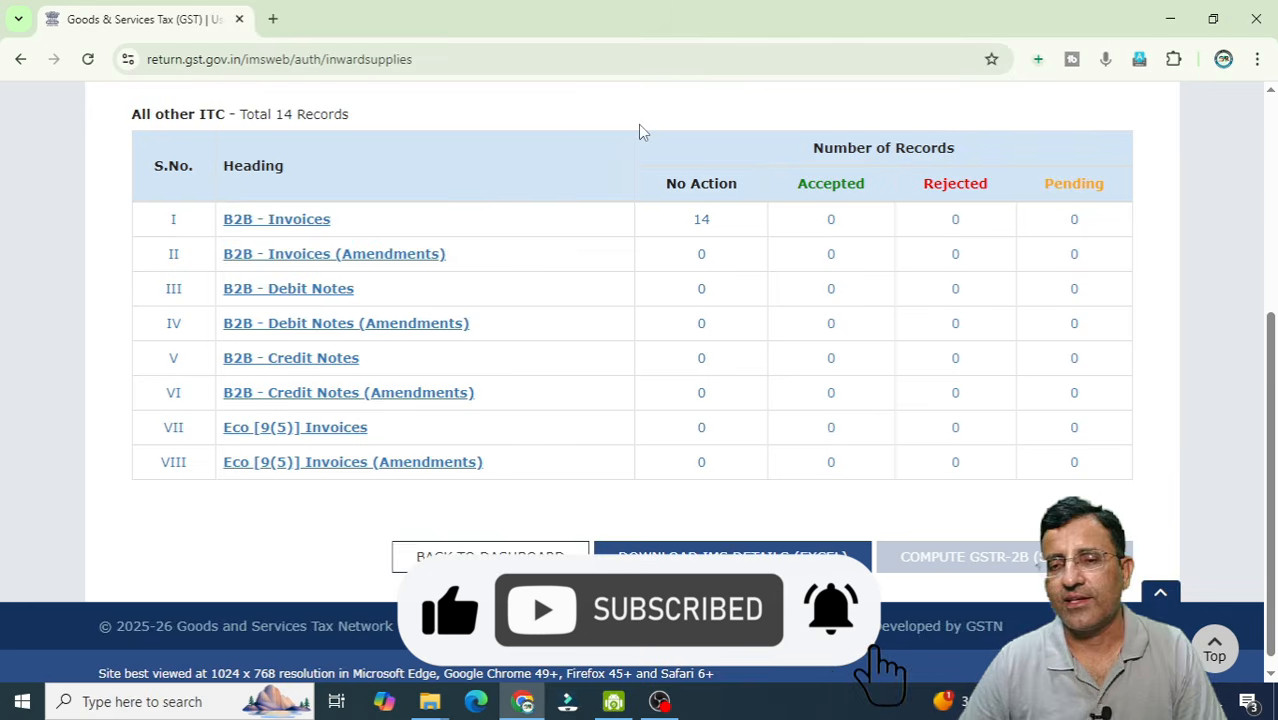
- Review the inward supplies overview and open the Invoice Management System (IMS) Dashboard from the returns services
{"action": "scroll", "coordinate": [480, 177], "scroll_direction": "up", "scroll_amount": 3}
{"action": "scroll", "coordinate": [503, 192], "scroll_direction": "down", "scroll_amount": 1}
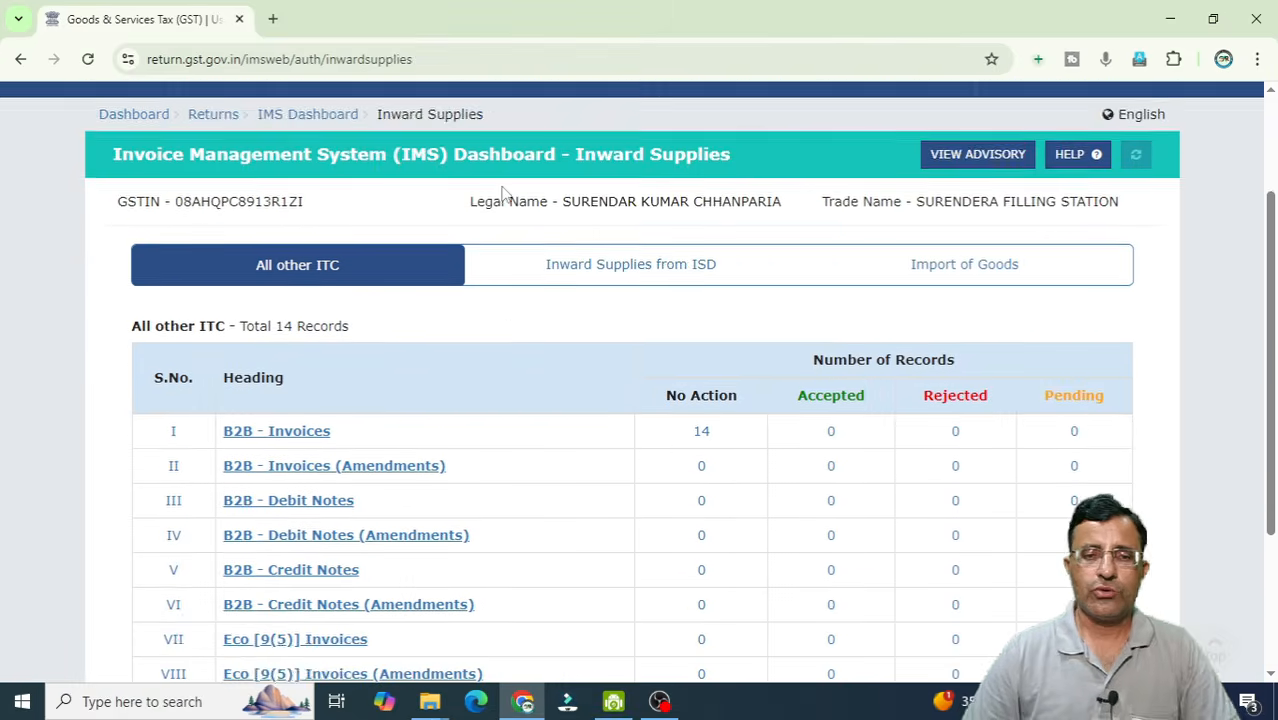
{"action": "scroll", "coordinate": [503, 192], "scroll_direction": "down", "scroll_amount": 1}
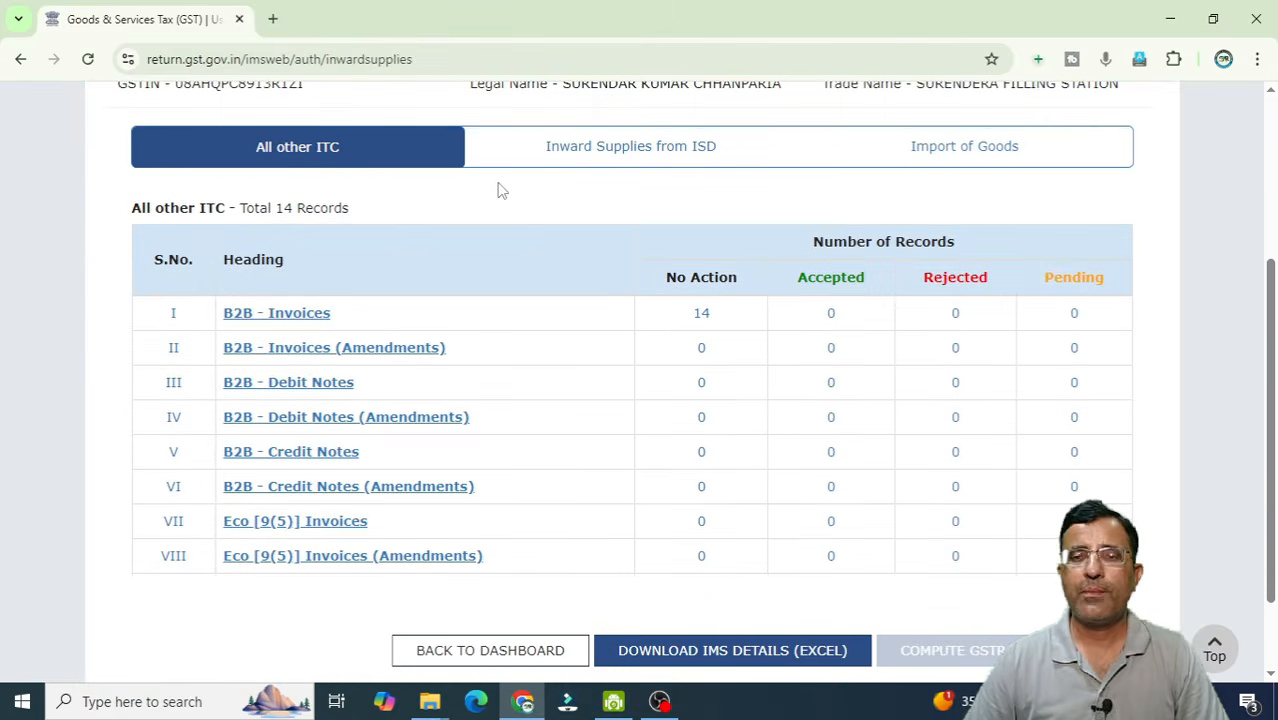
{"action": "scroll", "coordinate": [498, 200], "scroll_direction": "up", "scroll_amount": 3}
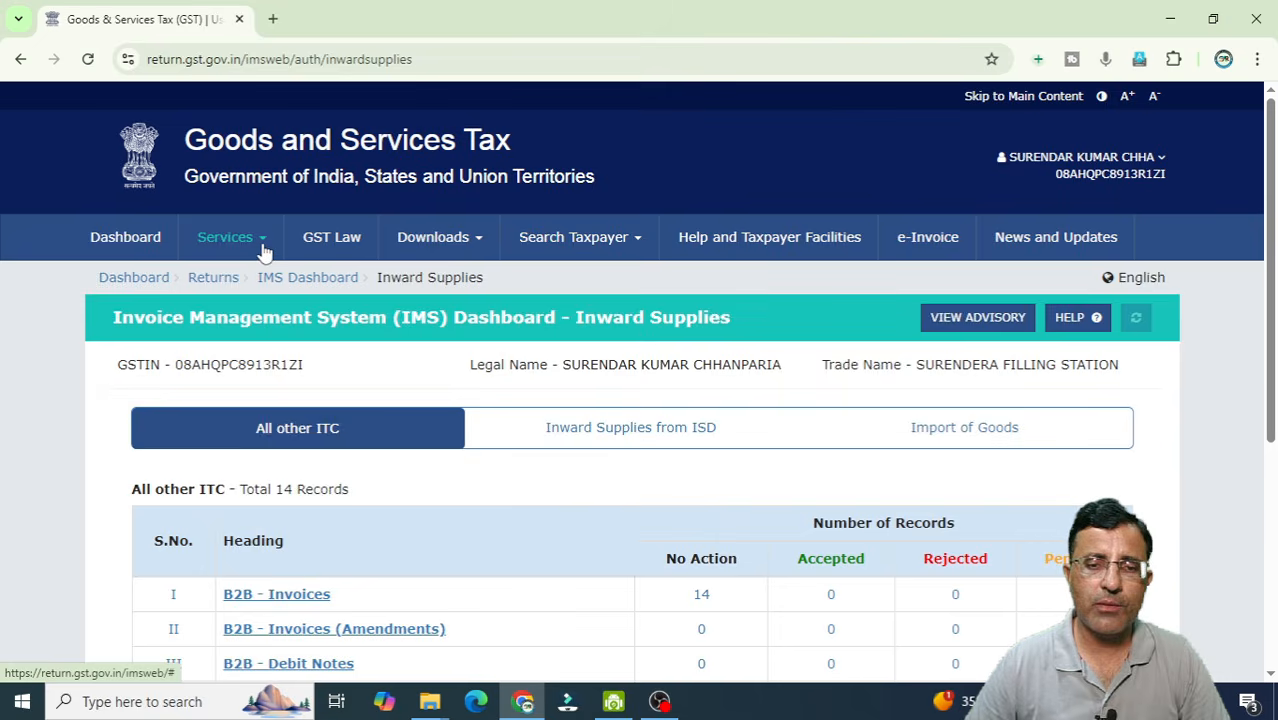
{"action": "mouse_move", "coordinate": [263, 250]}
{"action": "mouse_move", "coordinate": [318, 287]}
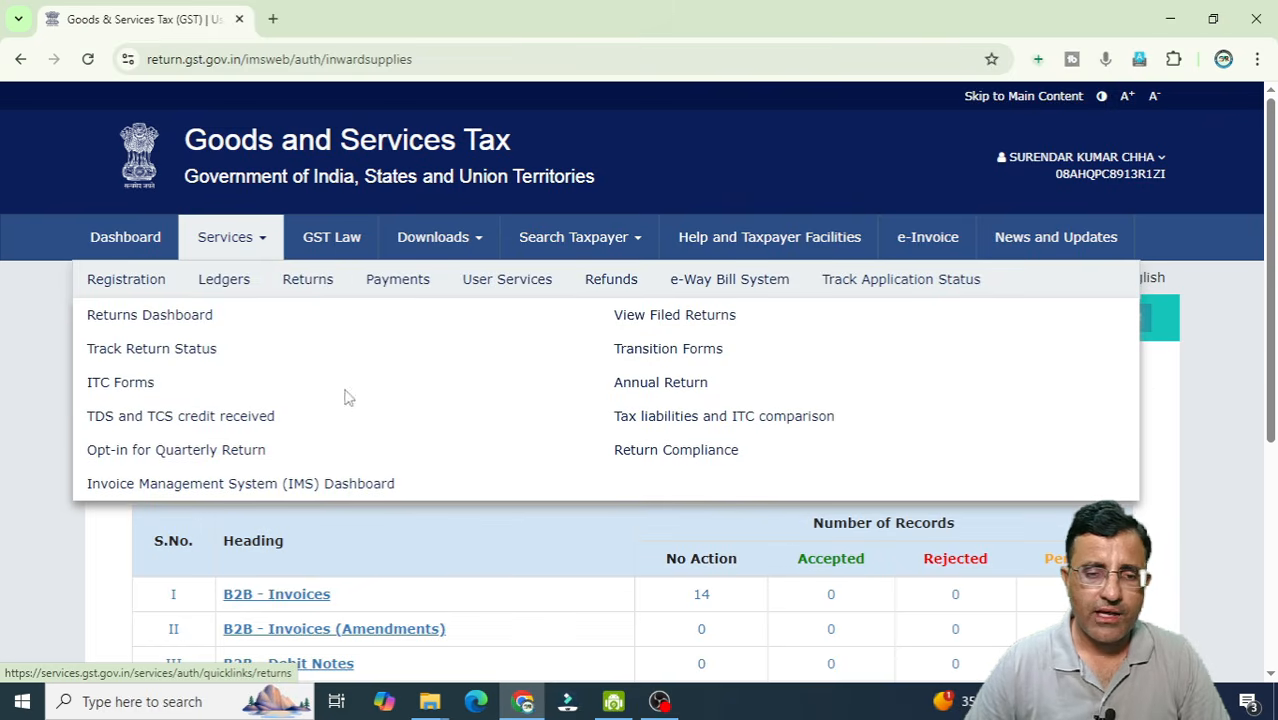
{"action": "left_click", "coordinate": [350, 485]}
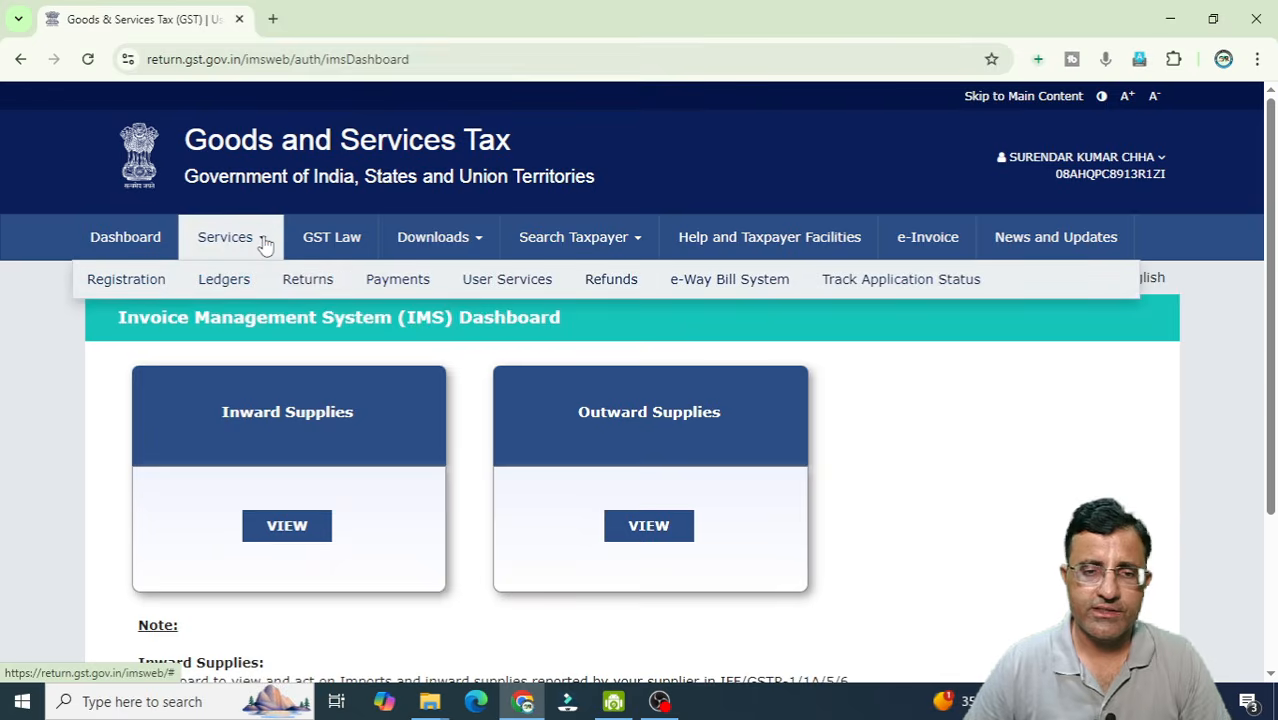
- Open the Returns Dashboard and search for the returns of Quarter 1 (Apr - Jun), period June
{"action": "mouse_move", "coordinate": [314, 285]}
{"action": "left_click", "coordinate": [214, 322]}
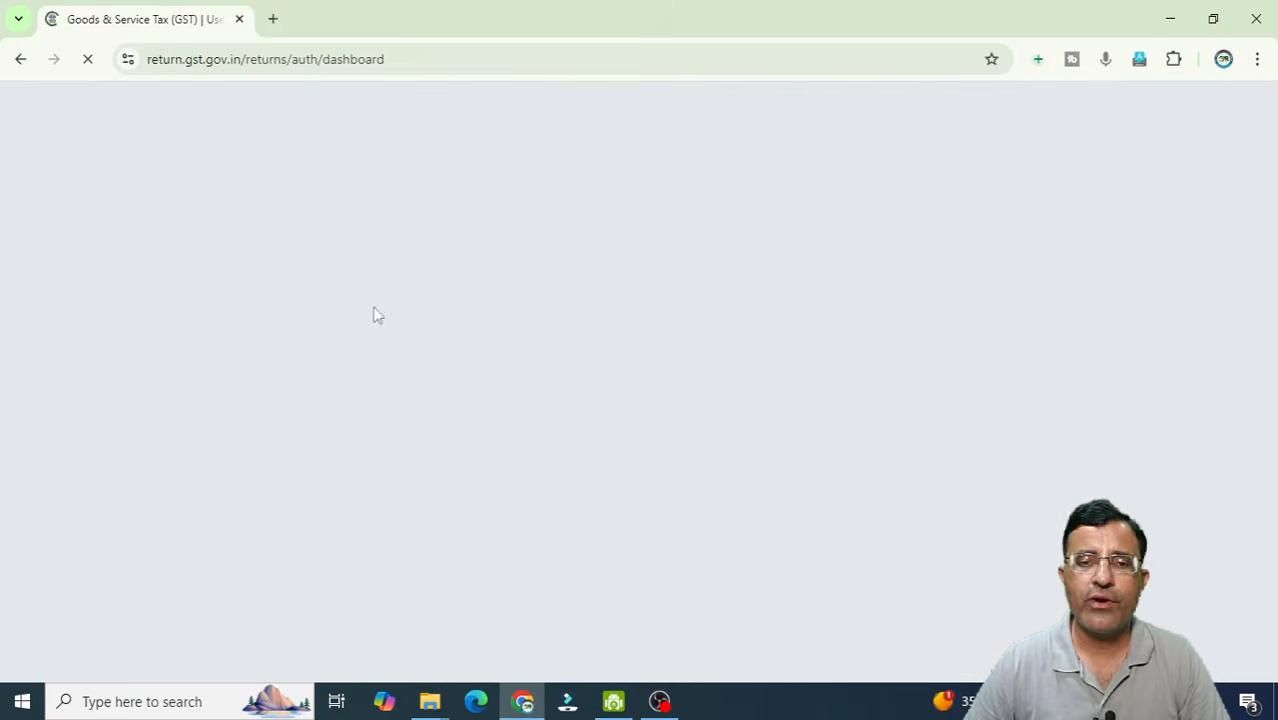
{"action": "scroll", "coordinate": [440, 318], "scroll_direction": "down", "scroll_amount": 3}
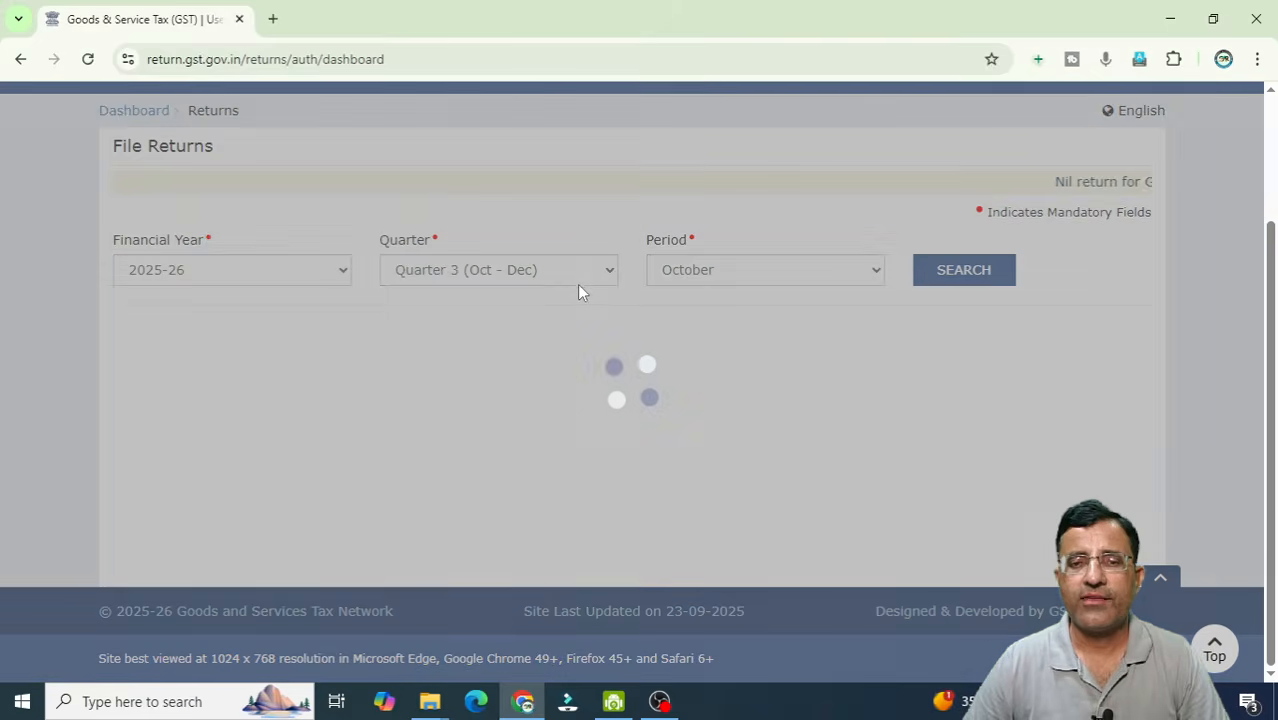
{"action": "left_click", "coordinate": [570, 285]}
{"action": "left_click", "coordinate": [562, 297]}
{"action": "left_click", "coordinate": [797, 284]}
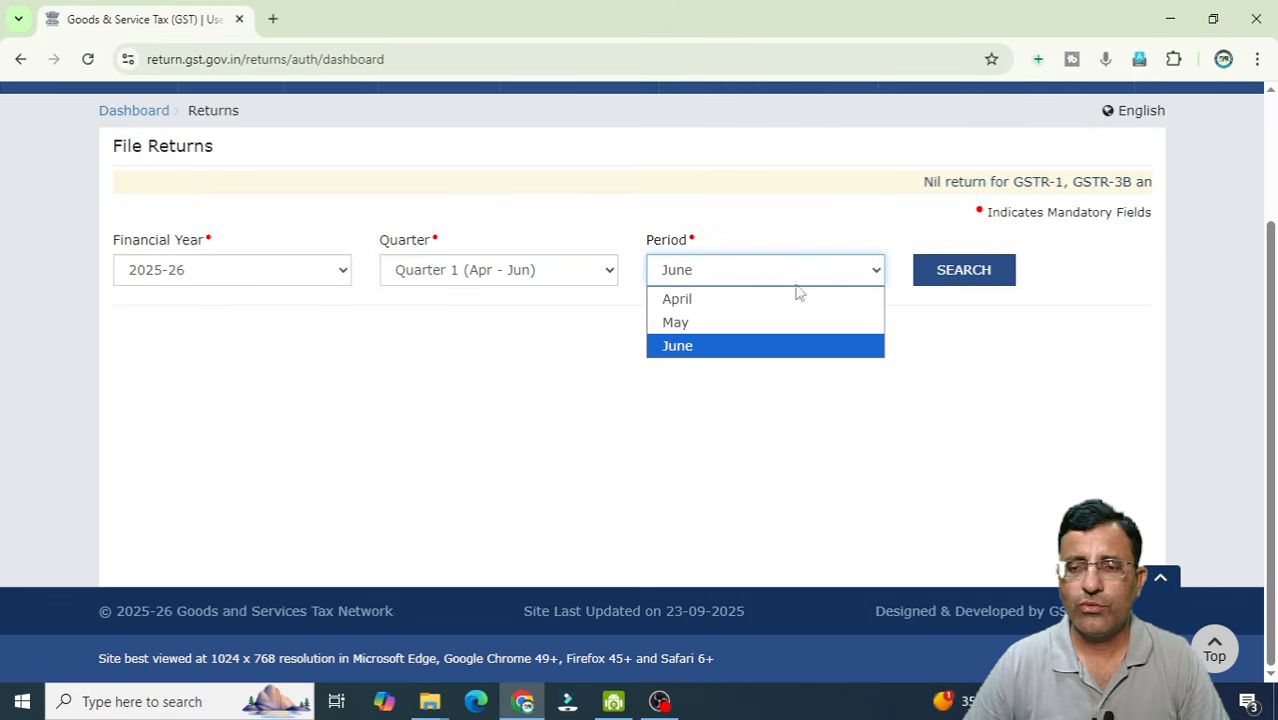
{"action": "left_click", "coordinate": [966, 279]}
{"action": "scroll", "coordinate": [850, 305], "scroll_direction": "down", "scroll_amount": 5}
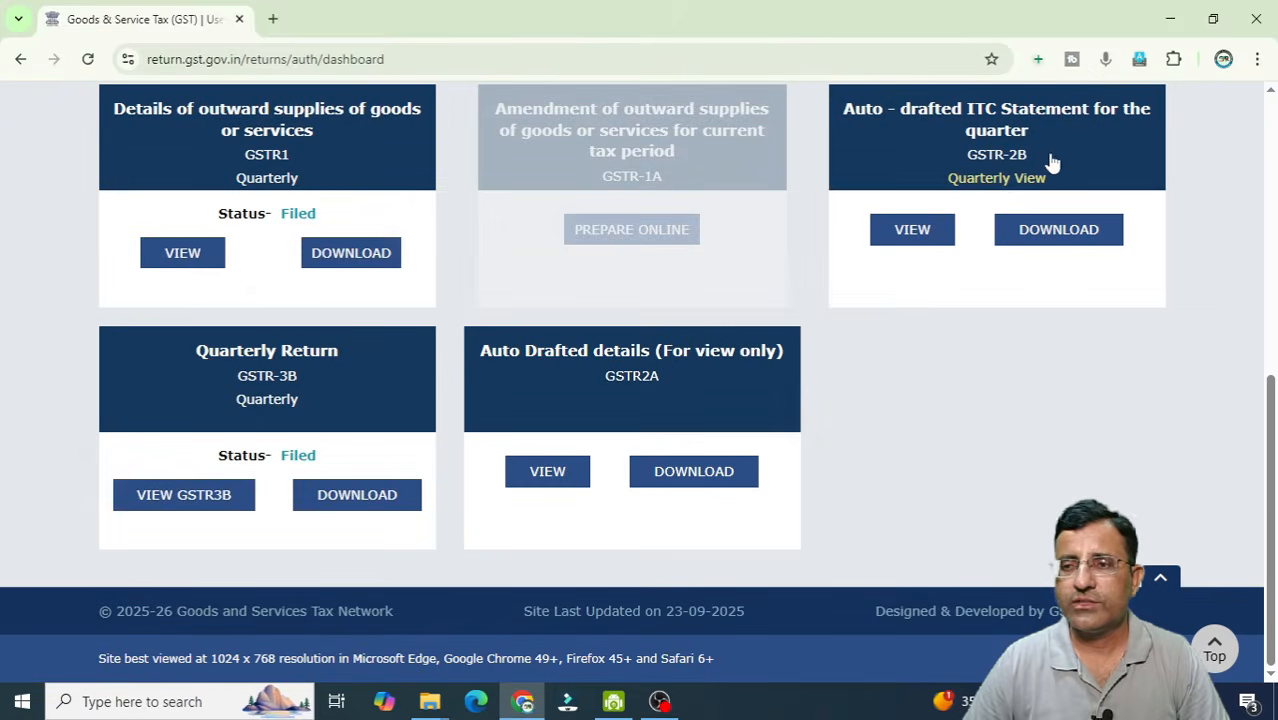
- Open the quarterly view of the GSTR-2B statement and review the available ITC summary
{"action": "left_click", "coordinate": [995, 172]}
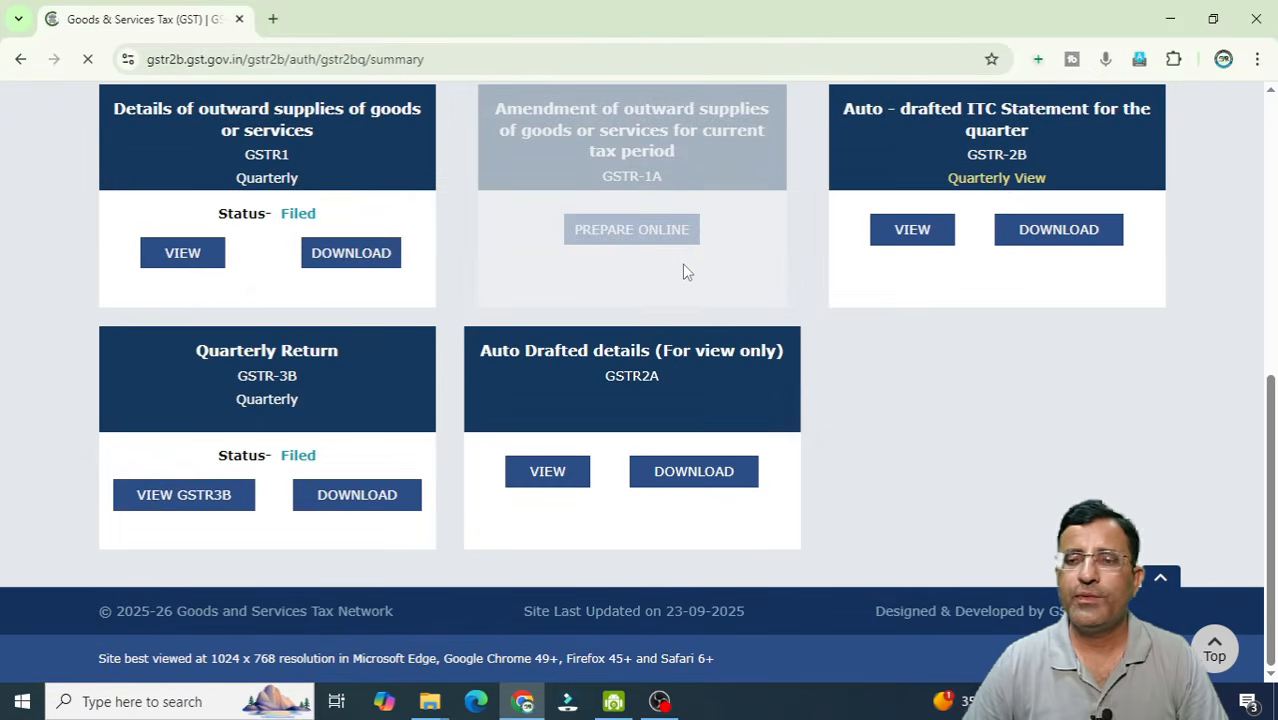
{"action": "scroll", "coordinate": [687, 280], "scroll_direction": "down", "scroll_amount": 3}
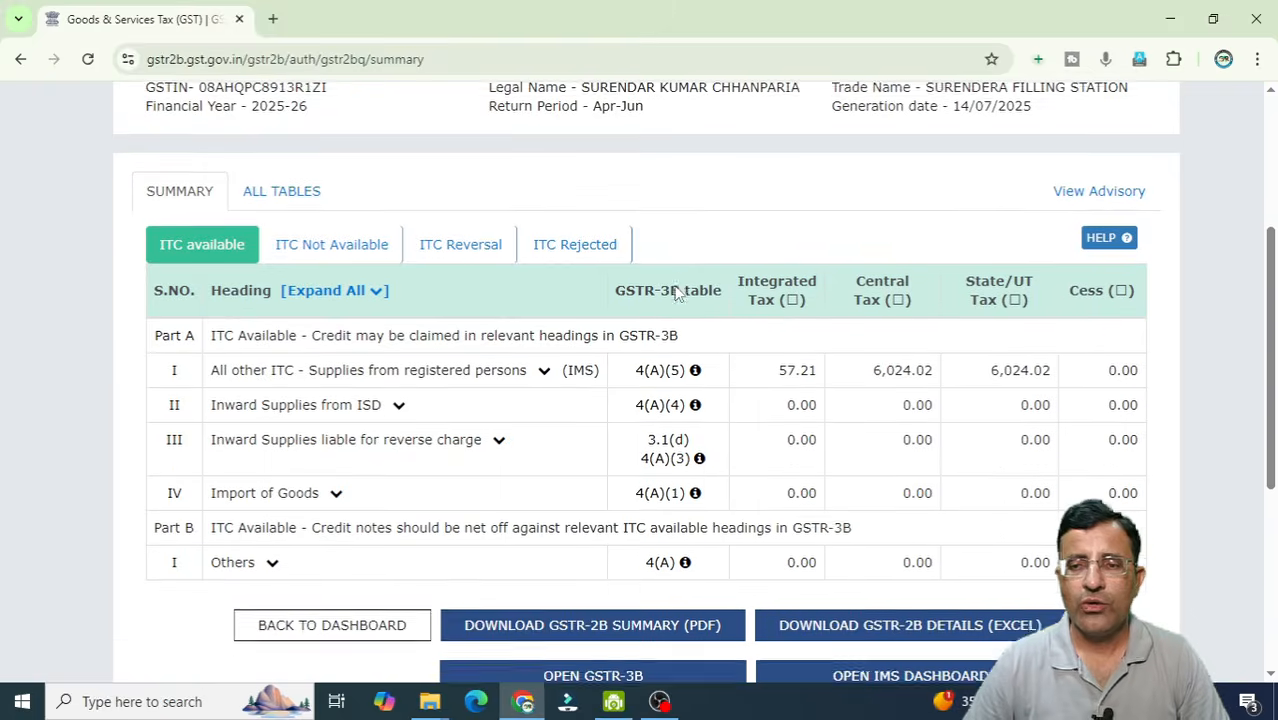
{"action": "scroll", "coordinate": [676, 292], "scroll_direction": "down", "scroll_amount": 1}
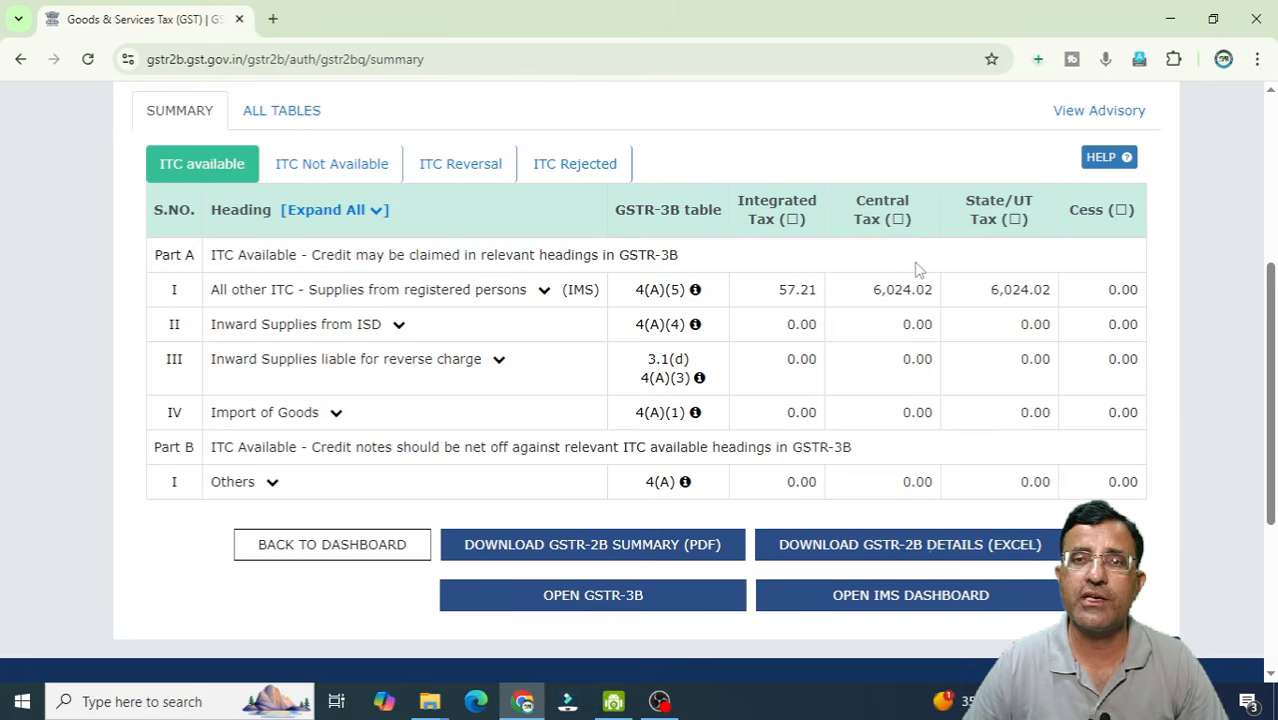
{"action": "scroll", "coordinate": [915, 265], "scroll_direction": "down", "scroll_amount": 1}
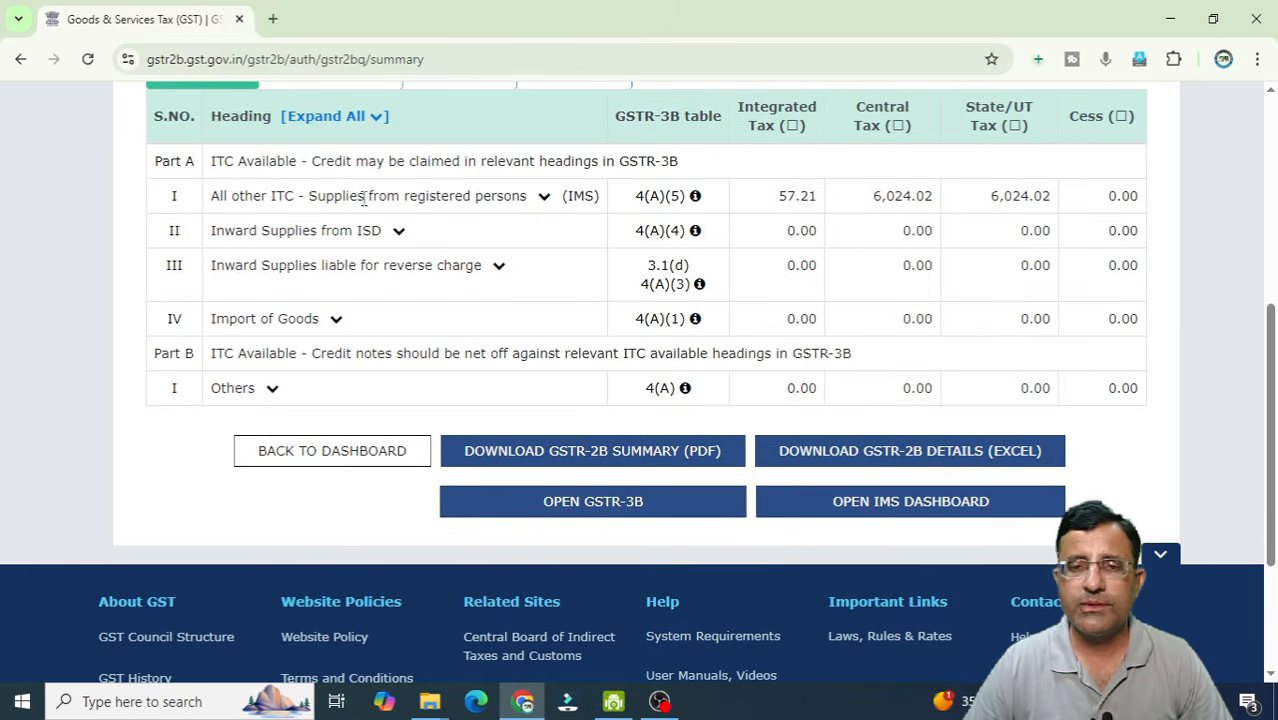
{"action": "scroll", "coordinate": [908, 196], "scroll_direction": "down", "scroll_amount": 2}
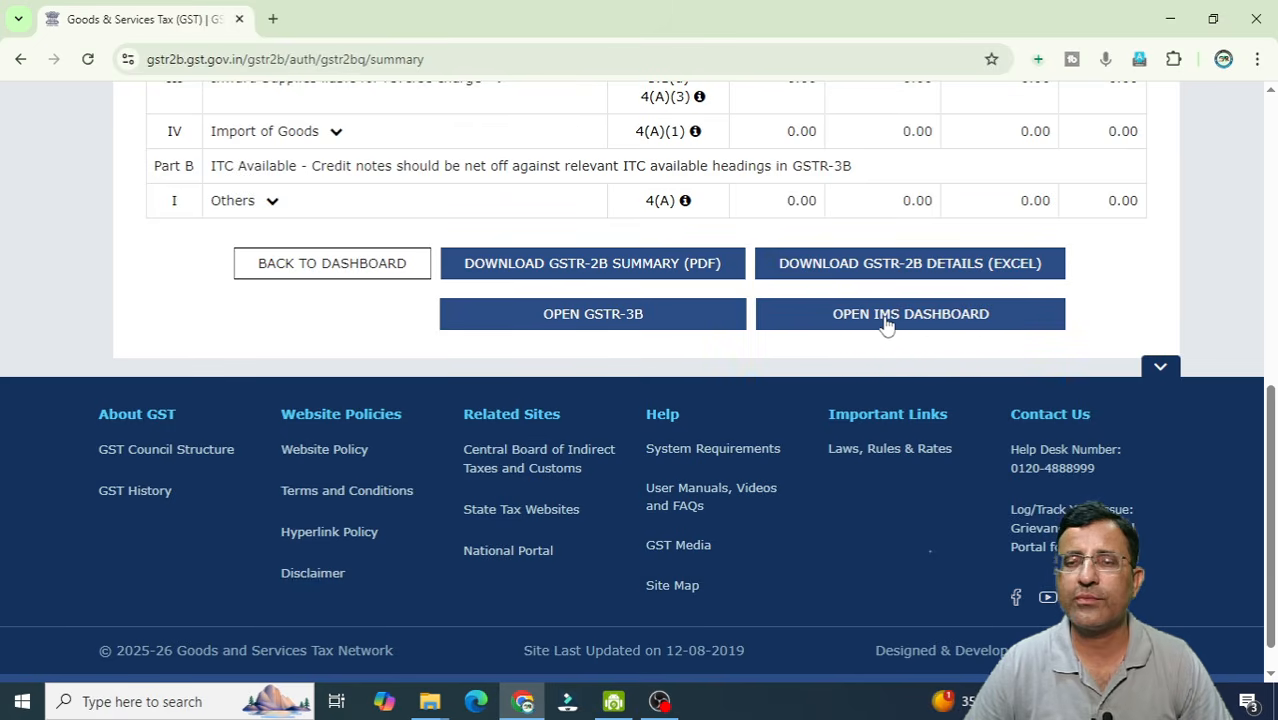
{"action": "scroll", "coordinate": [896, 398], "scroll_direction": "up", "scroll_amount": 2}
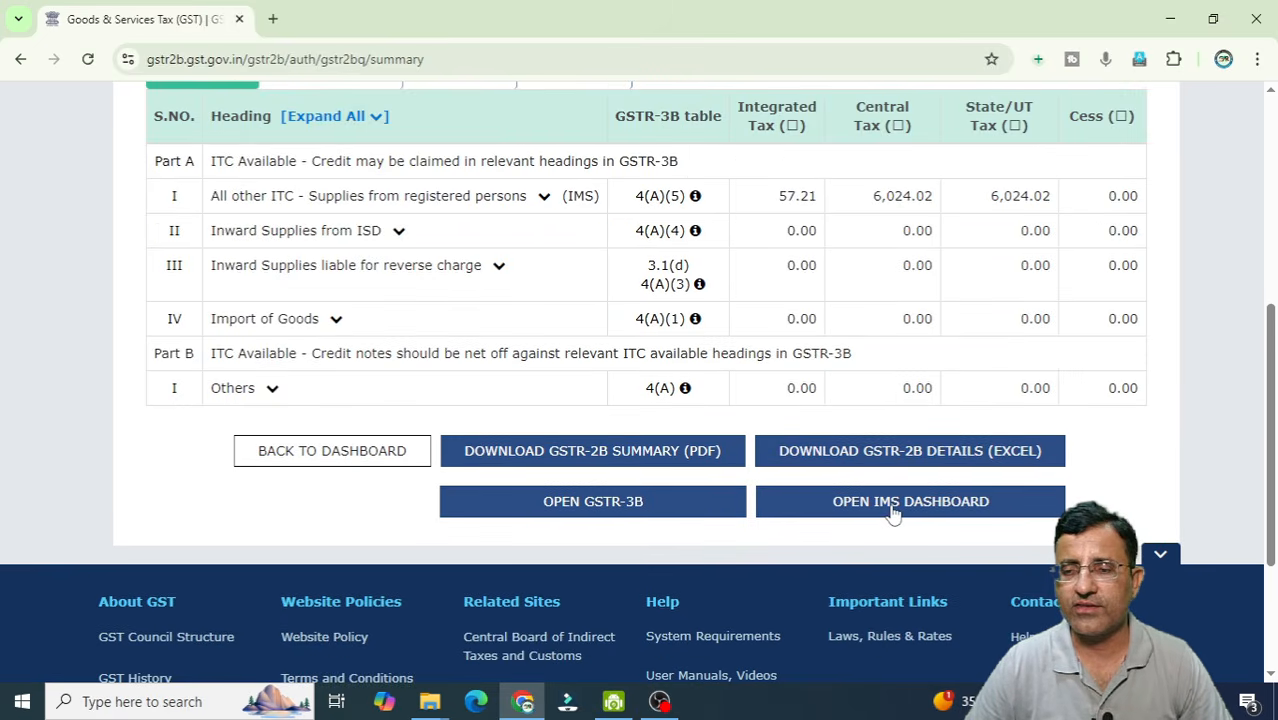
{"action": "scroll", "coordinate": [938, 261], "scroll_direction": "up", "scroll_amount": 1}
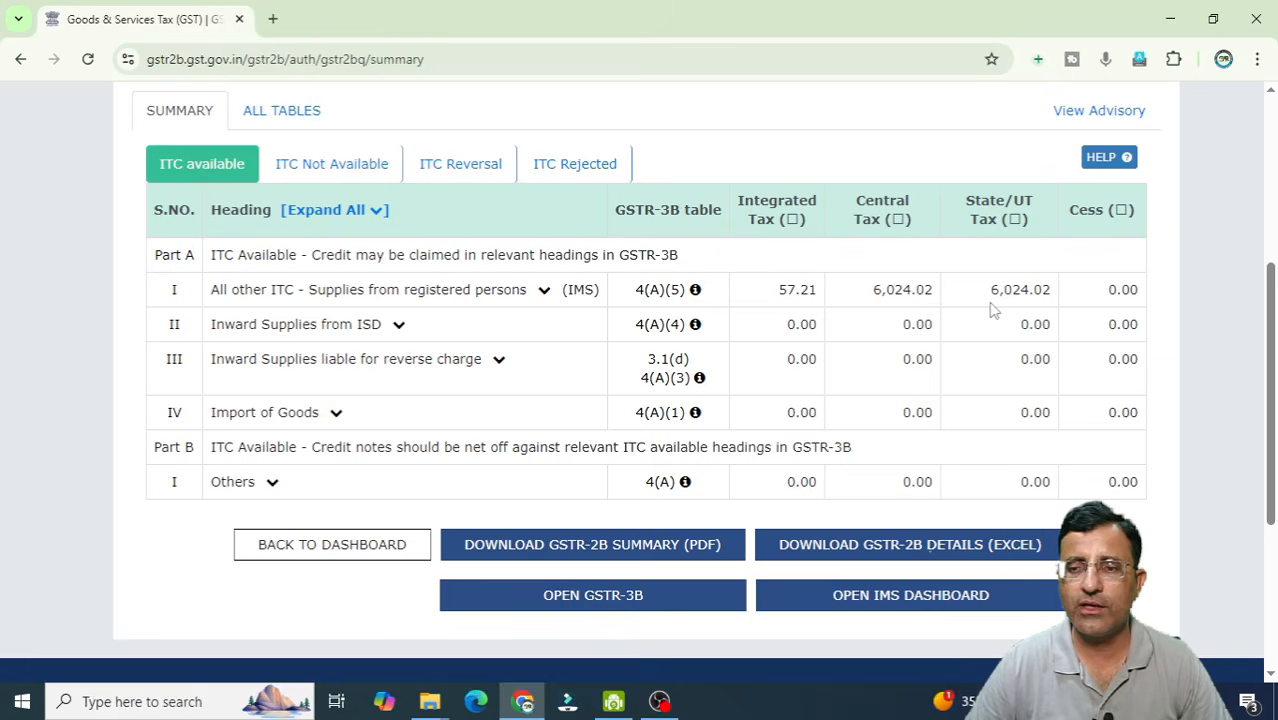
{"action": "scroll", "coordinate": [893, 422], "scroll_direction": "down", "scroll_amount": 1}
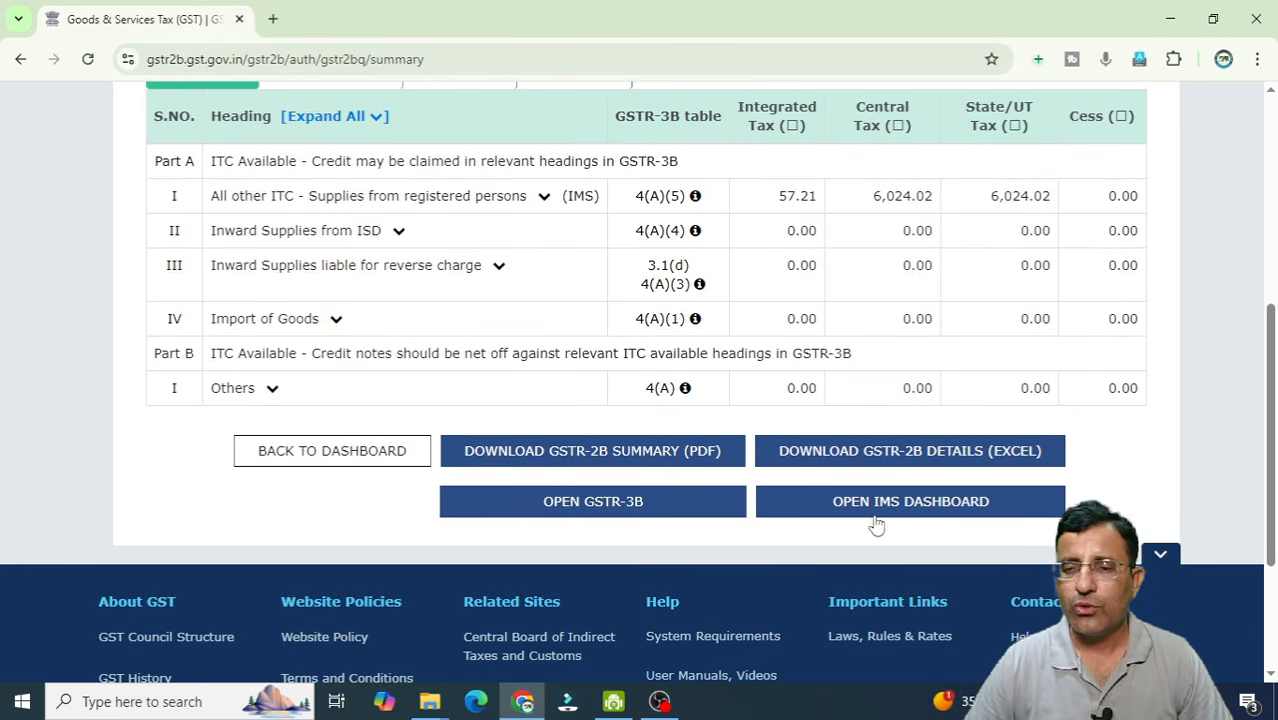
- Go from the GSTR-2B summary to the IMS inward supplies and examine the B2B invoice counts for each action status
{"action": "left_click", "coordinate": [895, 504]}
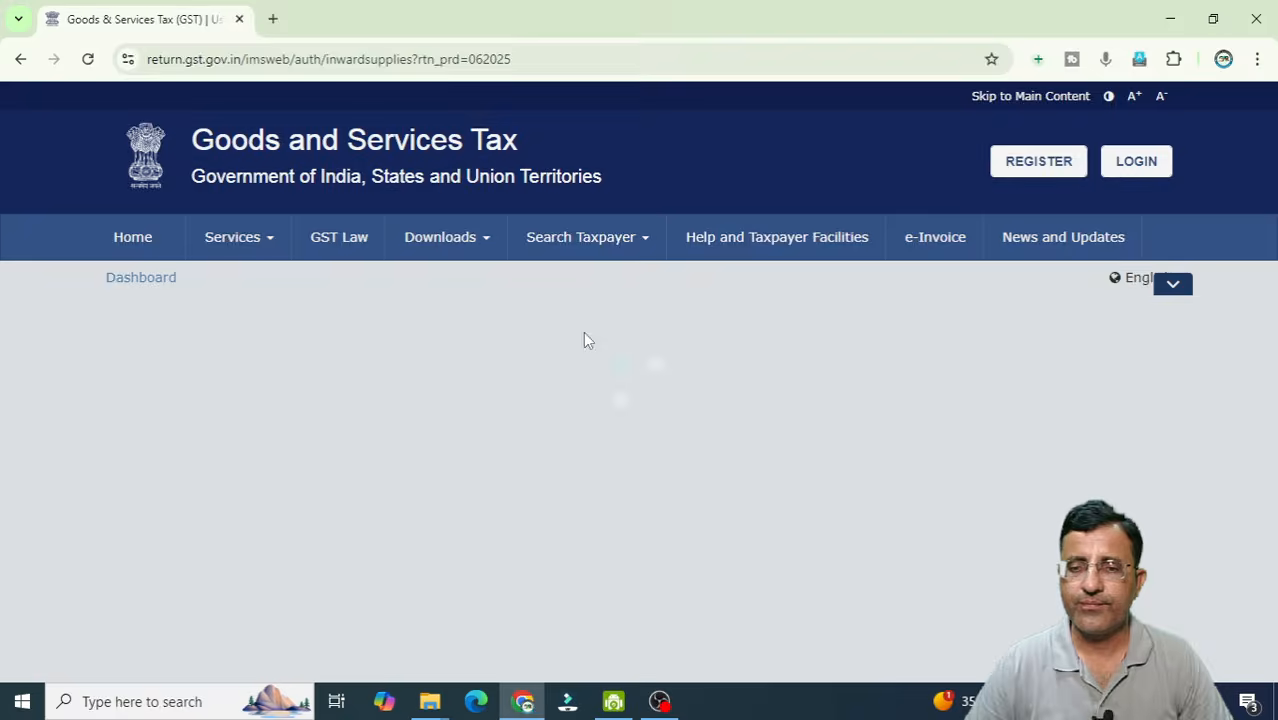
{"action": "scroll", "coordinate": [575, 360], "scroll_direction": "down", "scroll_amount": 3}
{"action": "scroll", "coordinate": [575, 362], "scroll_direction": "down", "scroll_amount": 1}
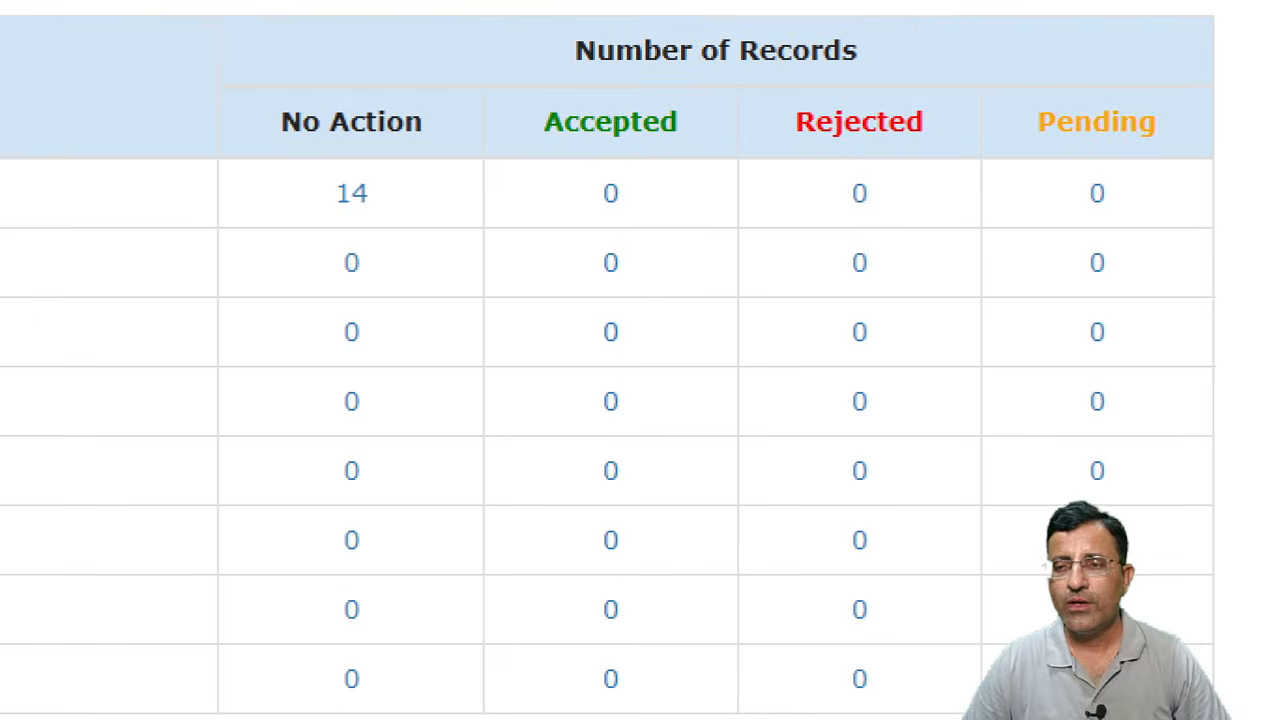
{"action": "left_click_drag", "start_coordinate": [295, 161], "coordinate": [410, 244]}
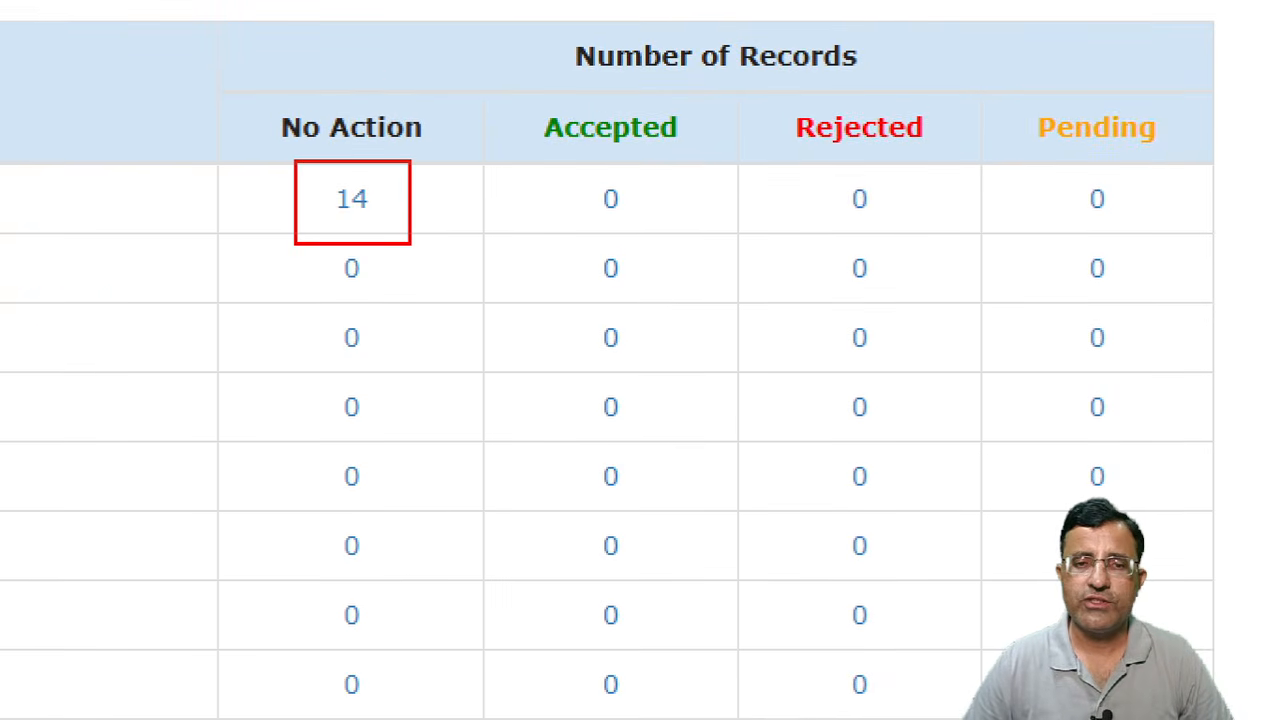
{"action": "left_click_drag", "start_coordinate": [572, 214], "coordinate": [712, 203]}
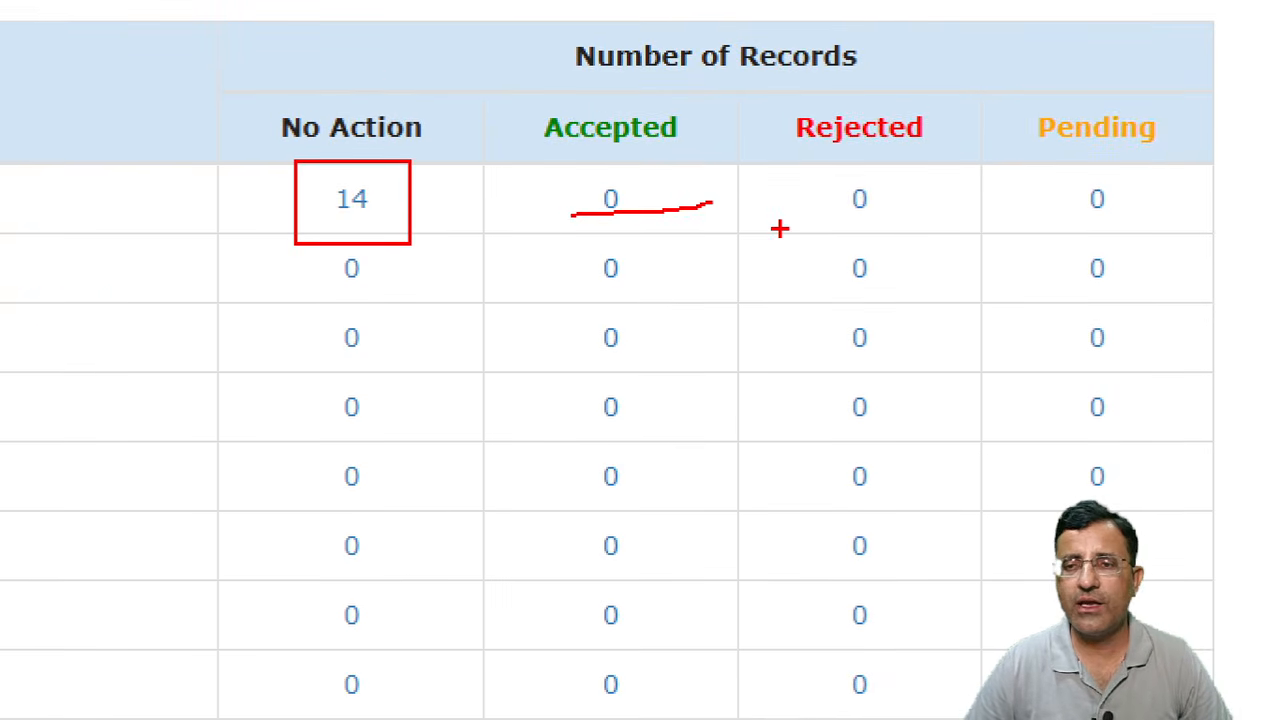
{"action": "left_click_drag", "start_coordinate": [824, 227], "coordinate": [1202, 216]}
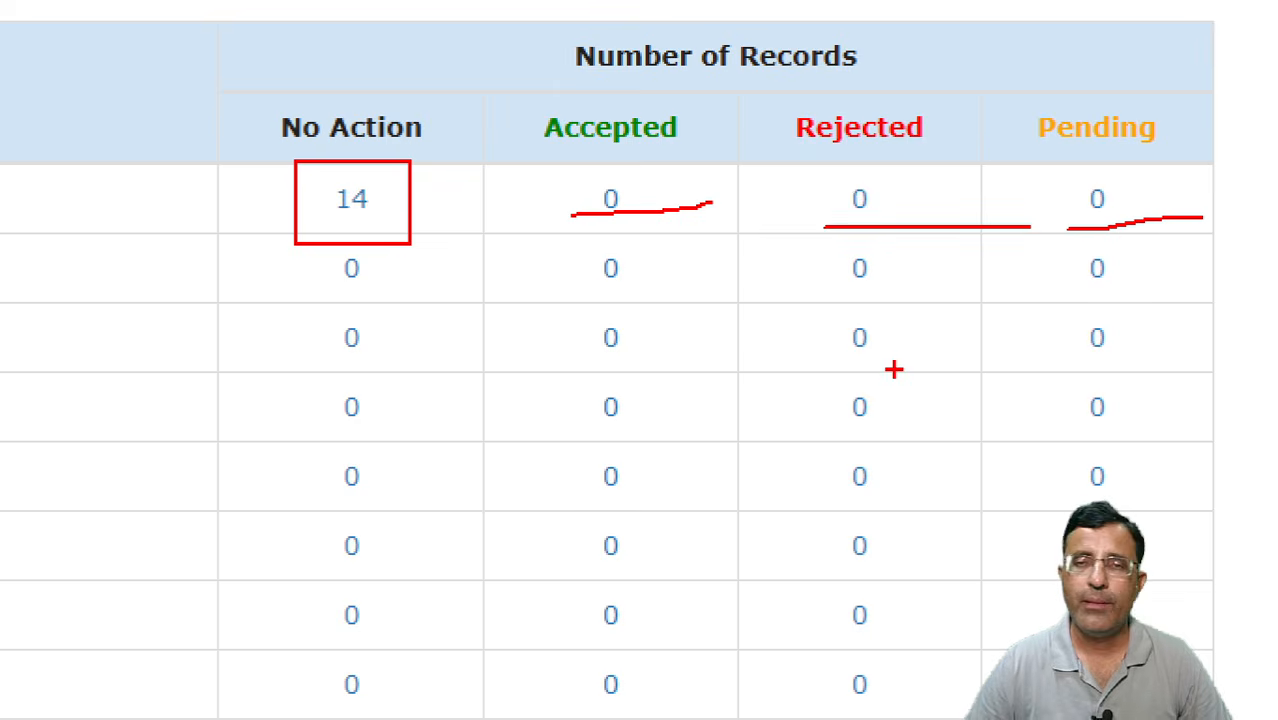
{"action": "key", "text": "Escape"}
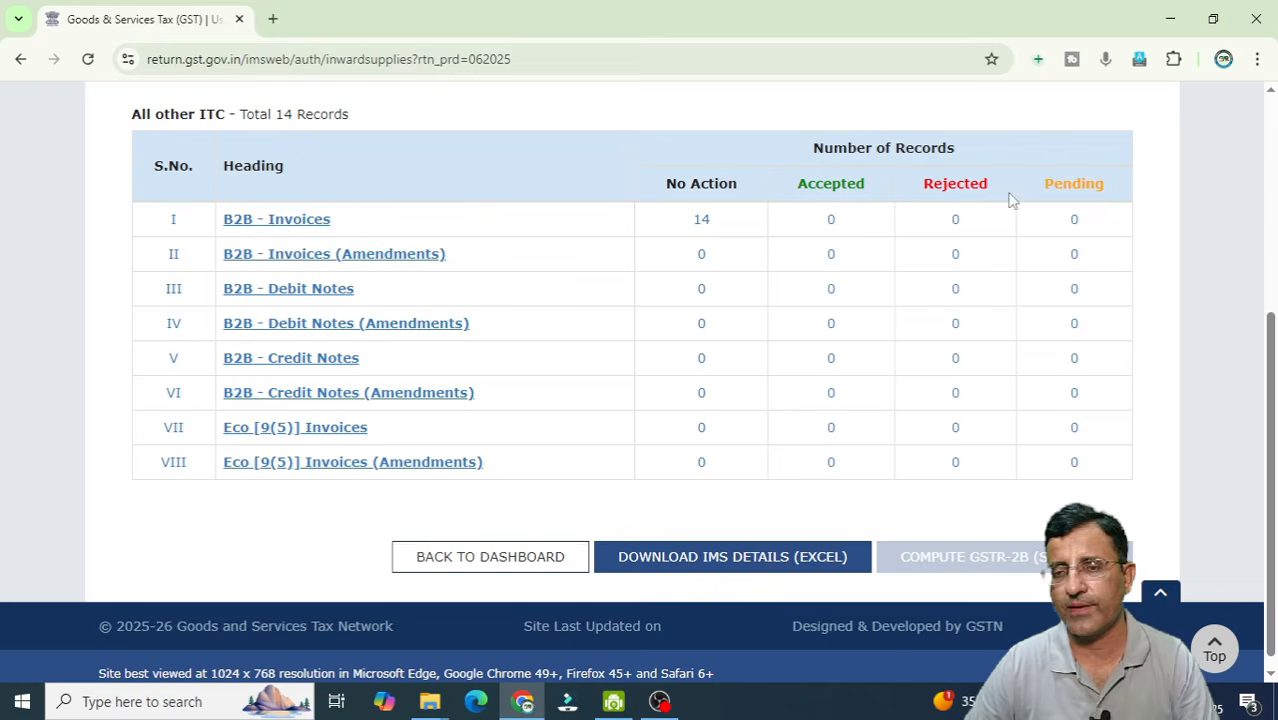
- Open the B2B - Invoices list and look through the supplier records on its first page
{"action": "left_click", "coordinate": [285, 229]}
{"action": "scroll", "coordinate": [401, 327], "scroll_direction": "down", "scroll_amount": 5}
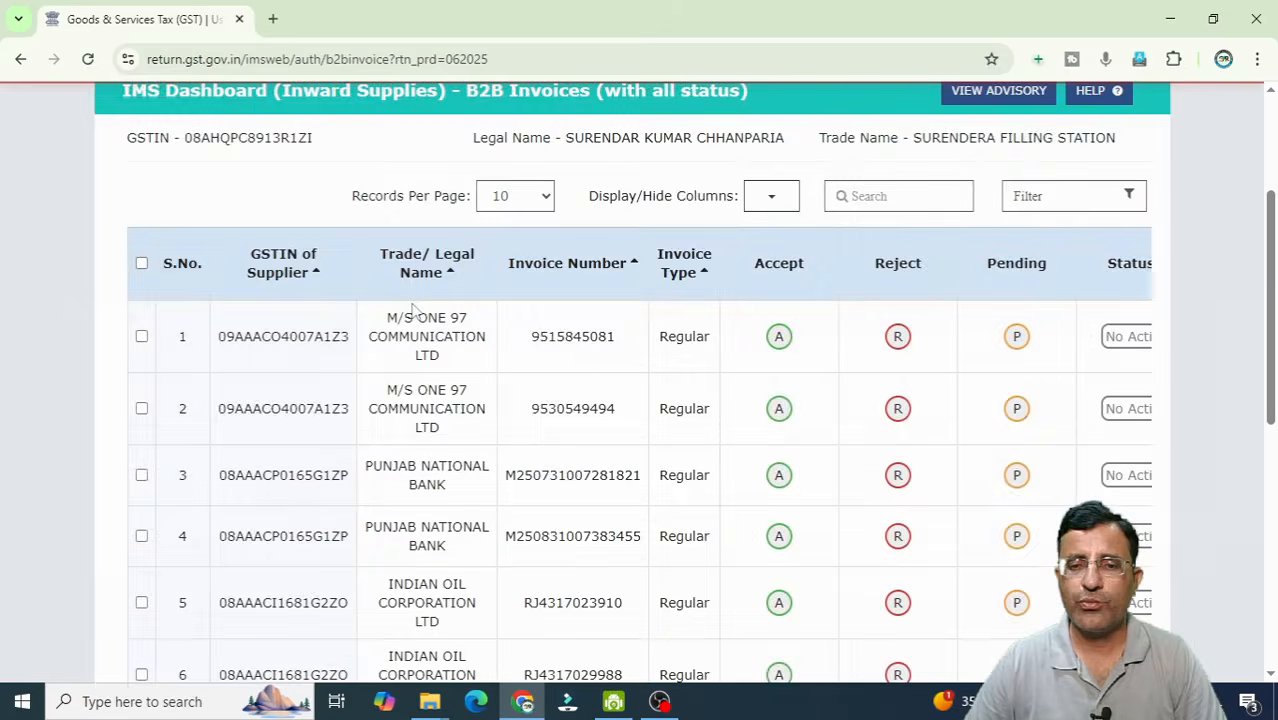
{"action": "scroll", "coordinate": [401, 327], "scroll_direction": "down", "scroll_amount": 4}
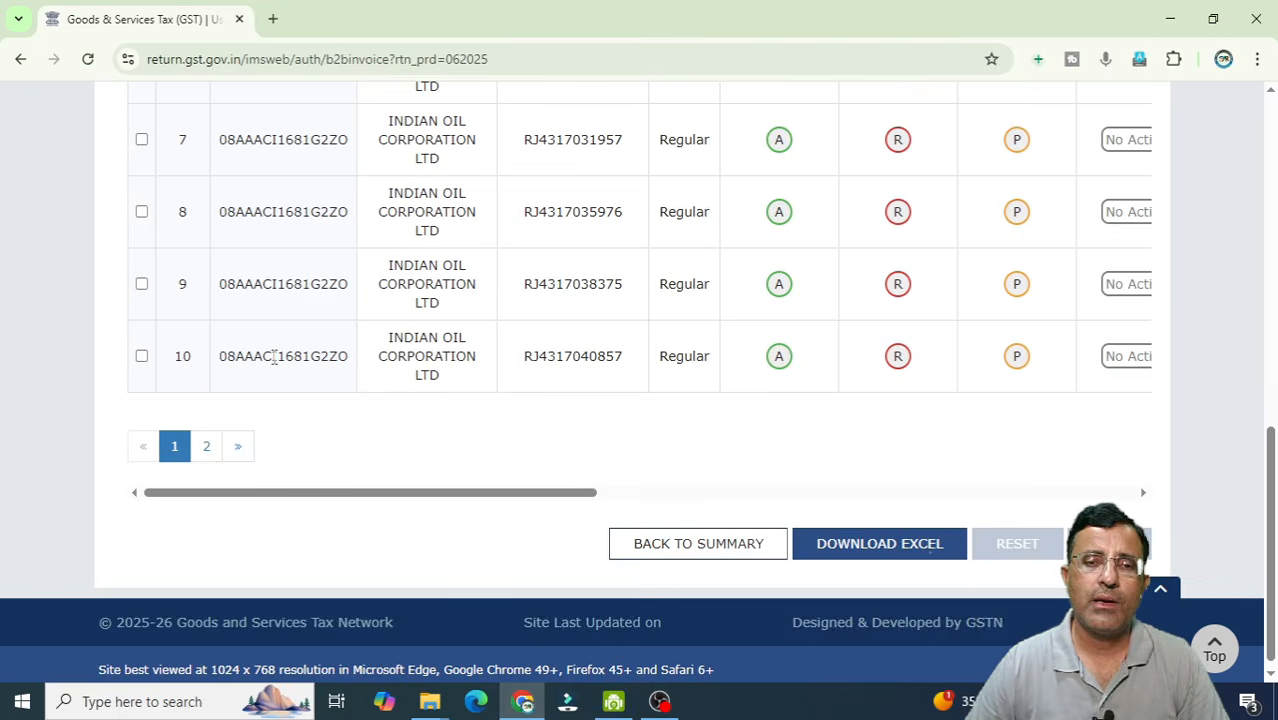
{"action": "scroll", "coordinate": [290, 376], "scroll_direction": "up", "scroll_amount": 7}
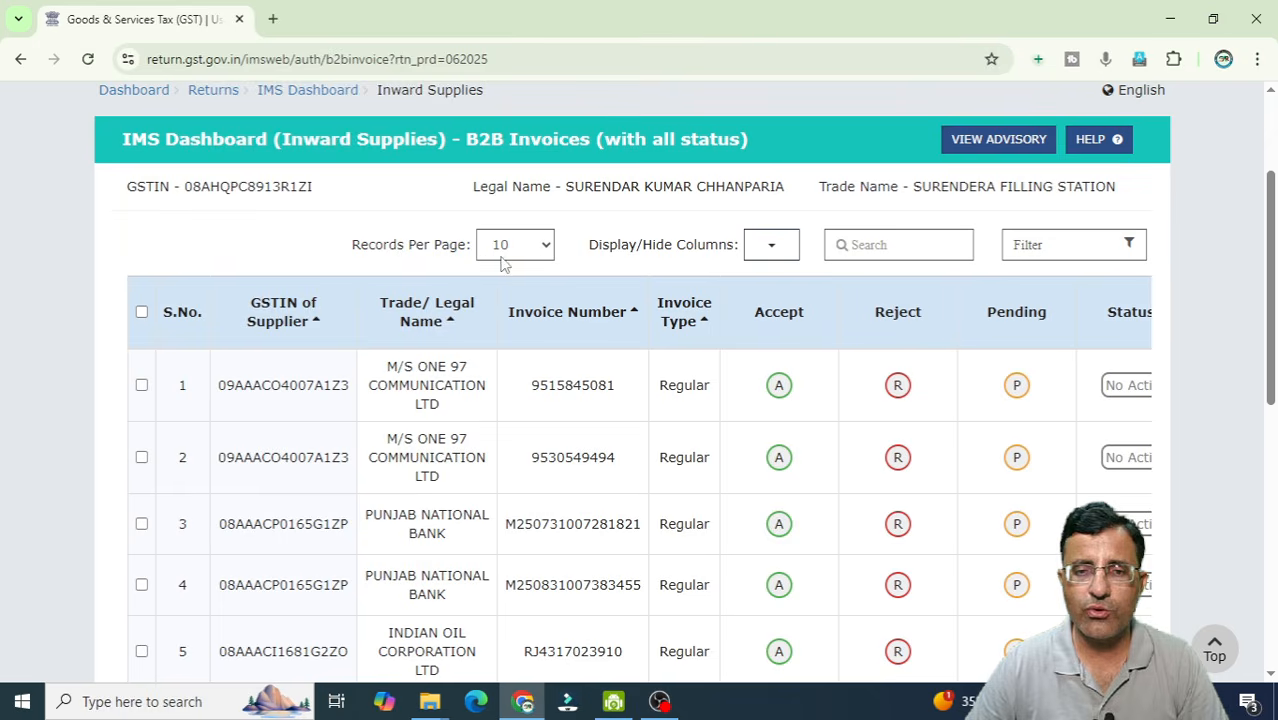
- Set the B2B invoice list to 100 records per page and review all the listed invoices
{"action": "left_click", "coordinate": [538, 248]}
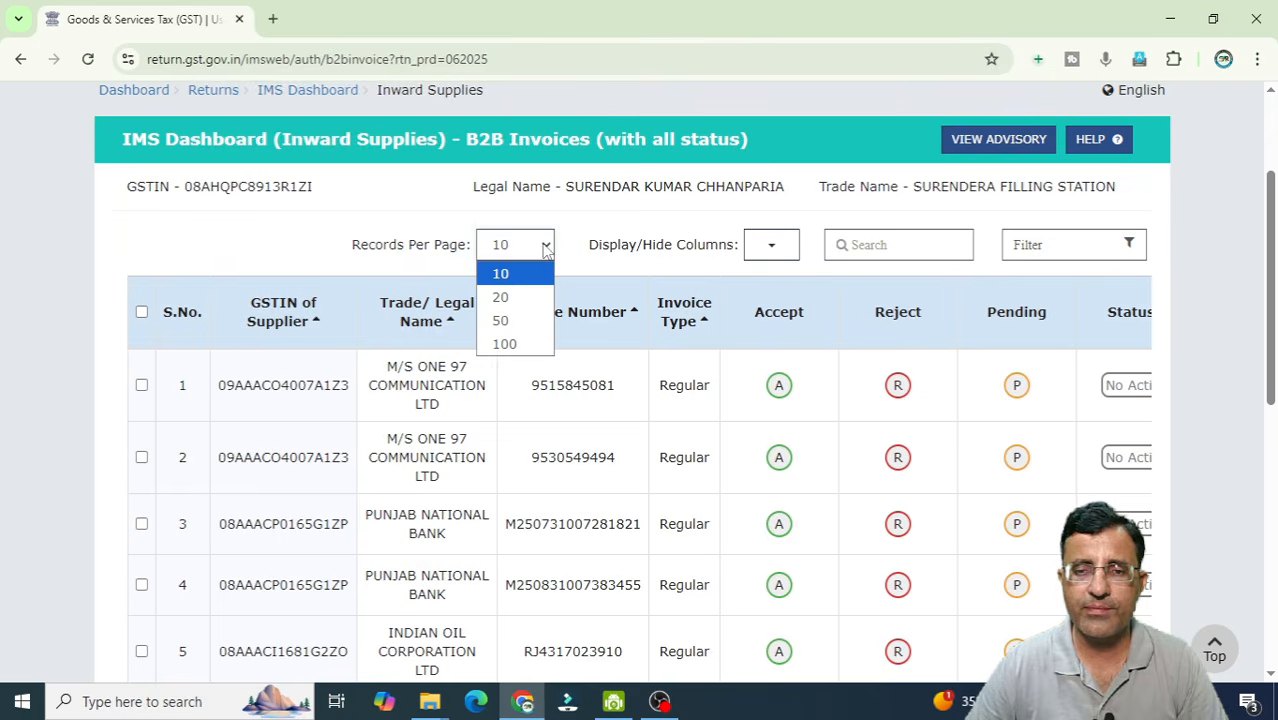
{"action": "left_click", "coordinate": [518, 346]}
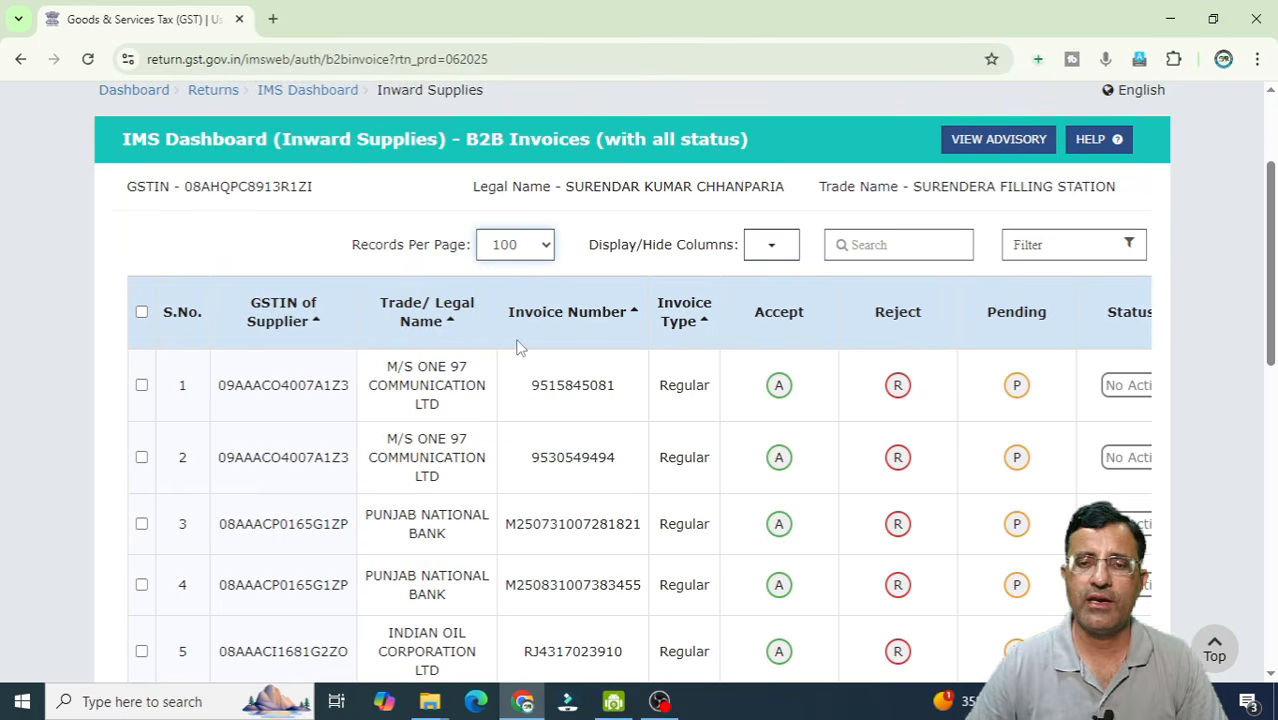
{"action": "scroll", "coordinate": [504, 371], "scroll_direction": "down", "scroll_amount": 5}
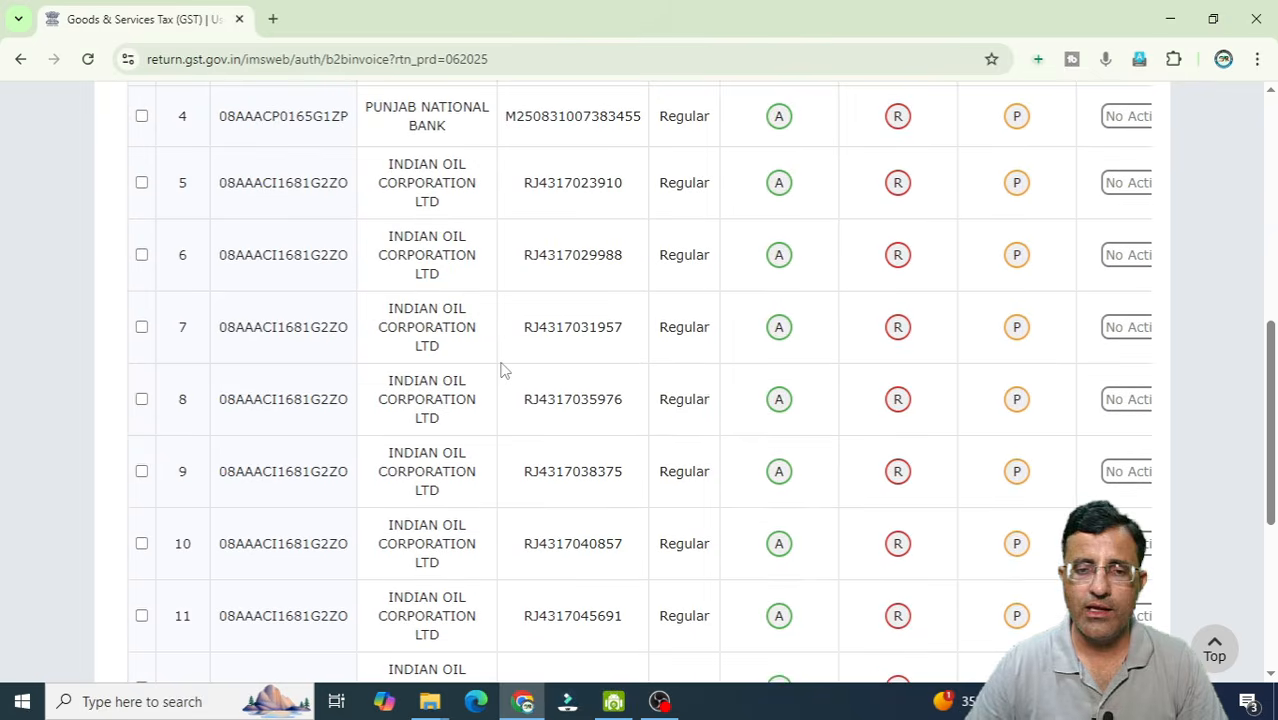
{"action": "scroll", "coordinate": [503, 369], "scroll_direction": "down", "scroll_amount": 5}
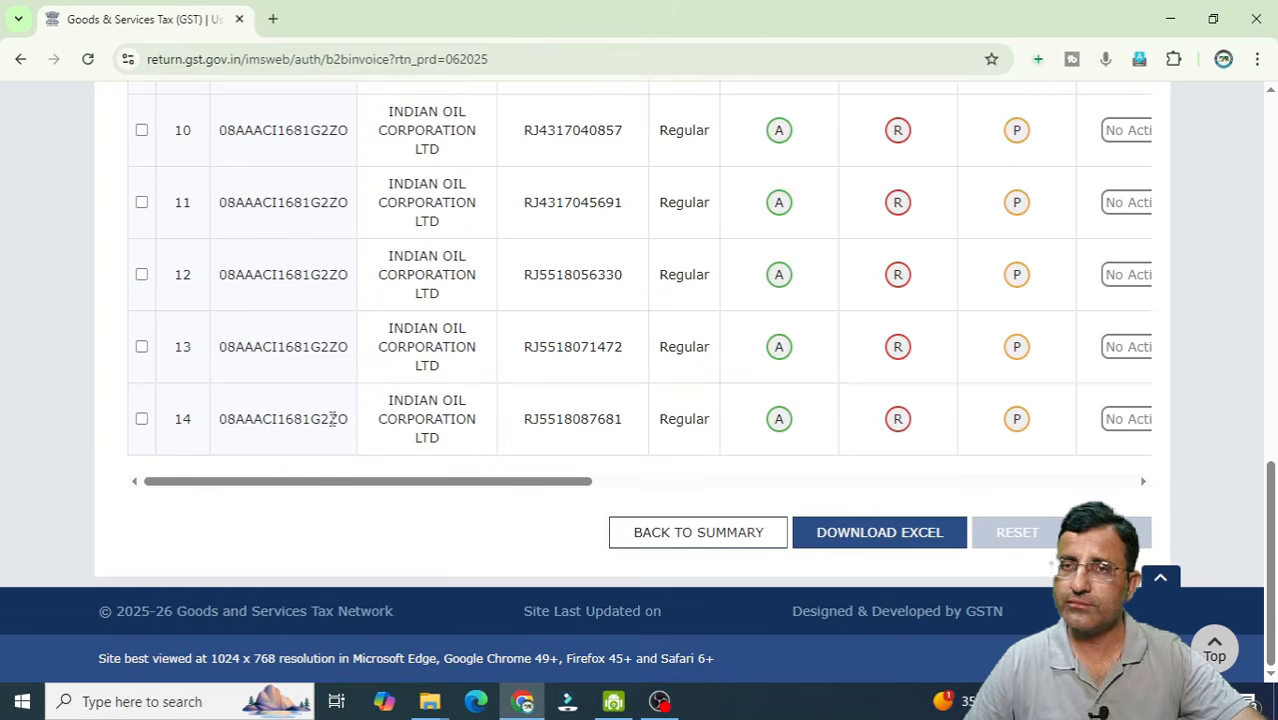
{"action": "scroll", "coordinate": [470, 370], "scroll_direction": "up", "scroll_amount": 2}
{"action": "scroll", "coordinate": [470, 365], "scroll_direction": "up", "scroll_amount": 2}
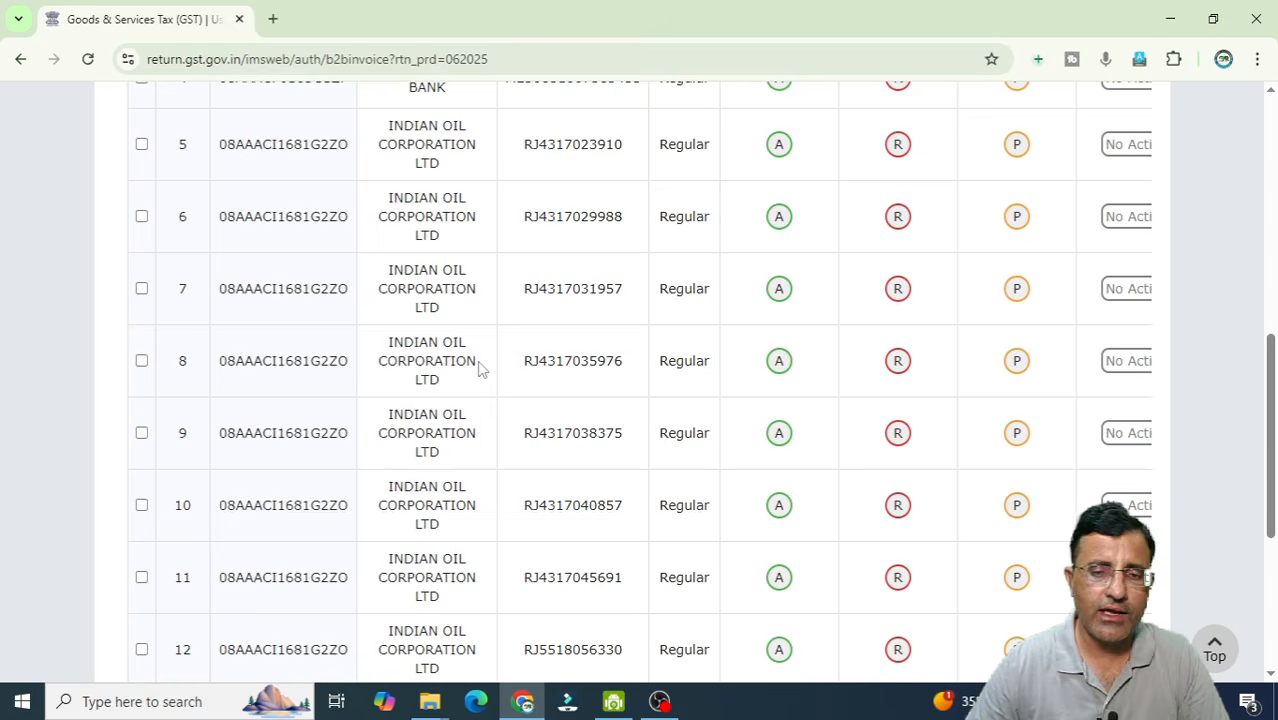
{"action": "scroll", "coordinate": [470, 357], "scroll_direction": "up", "scroll_amount": 4}
{"action": "scroll", "coordinate": [503, 380], "scroll_direction": "up", "scroll_amount": 2}
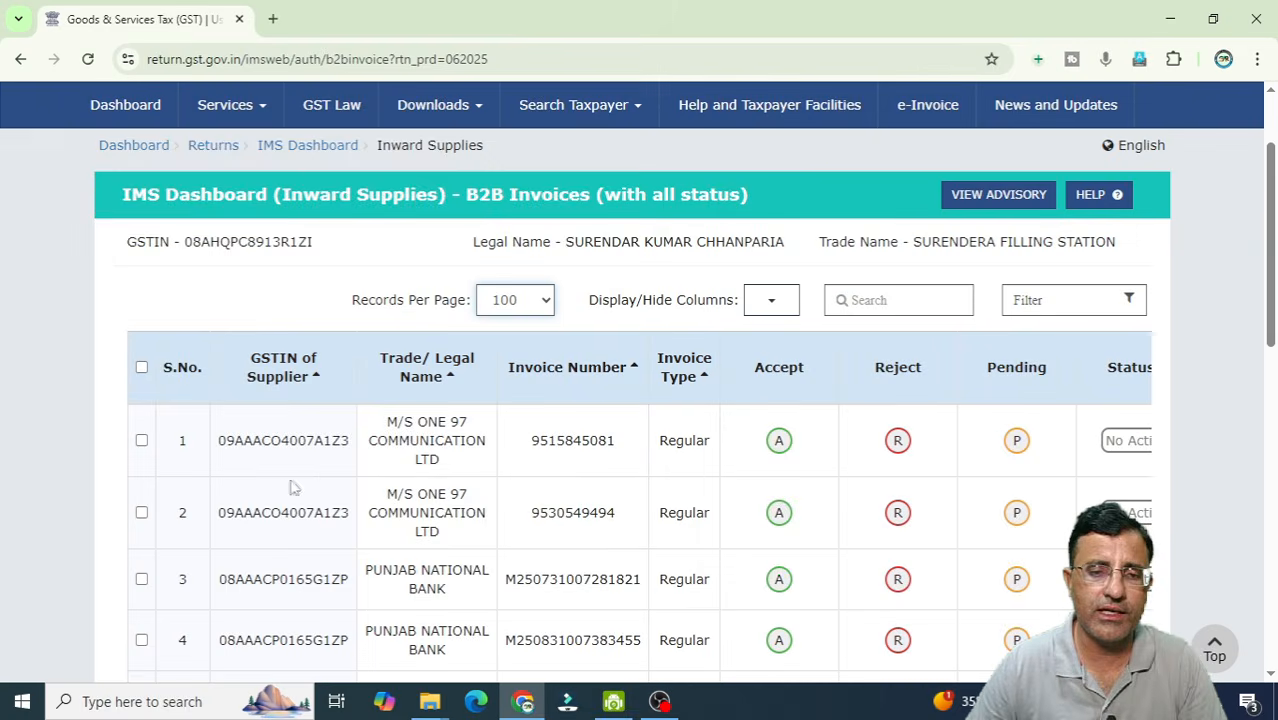
- Select all records of all the pages in the B2B invoice list
{"action": "scroll", "coordinate": [294, 485], "scroll_direction": "down", "scroll_amount": 1}
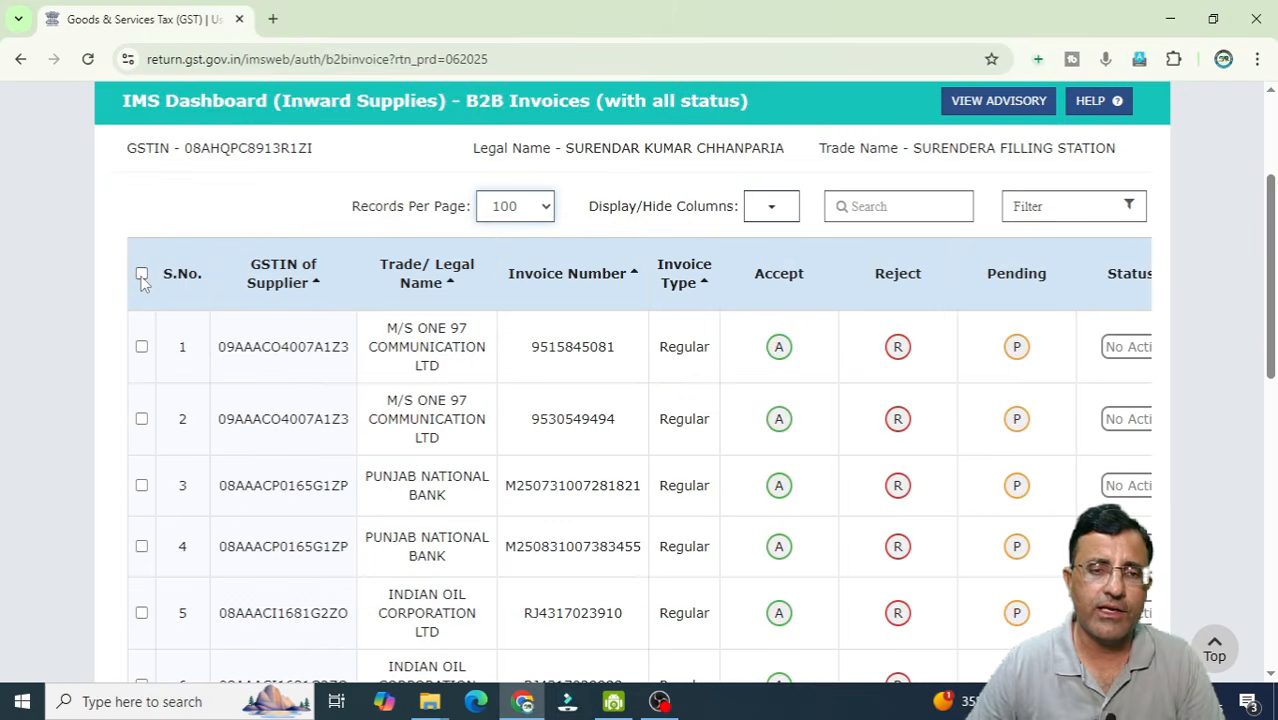
{"action": "left_click", "coordinate": [141, 274]}
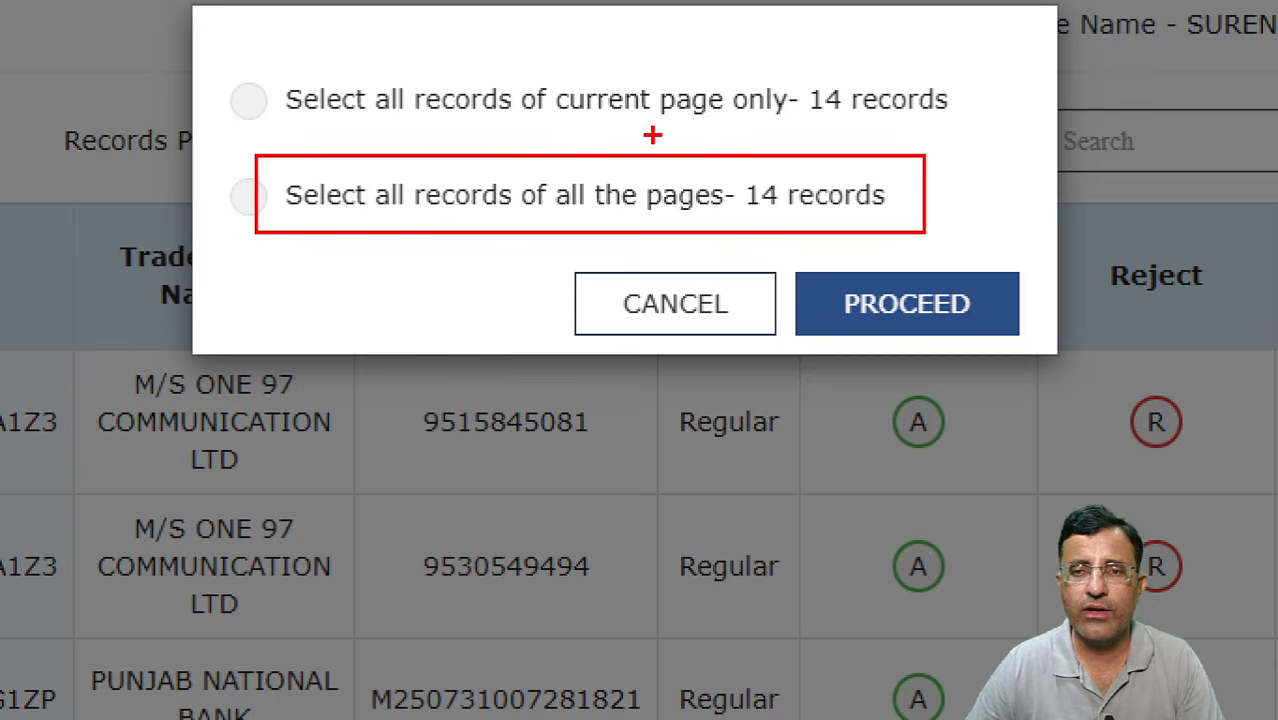
{"action": "mouse_move", "coordinate": [971, 57]}
{"action": "left_mouse_down"}
{"action": "mouse_move", "coordinate": [790, 103]}
{"action": "mouse_move", "coordinate": [978, 130]}
{"action": "mouse_move", "coordinate": [945, 50]}
{"action": "mouse_move", "coordinate": [907, 42]}
{"action": "left_mouse_up"}
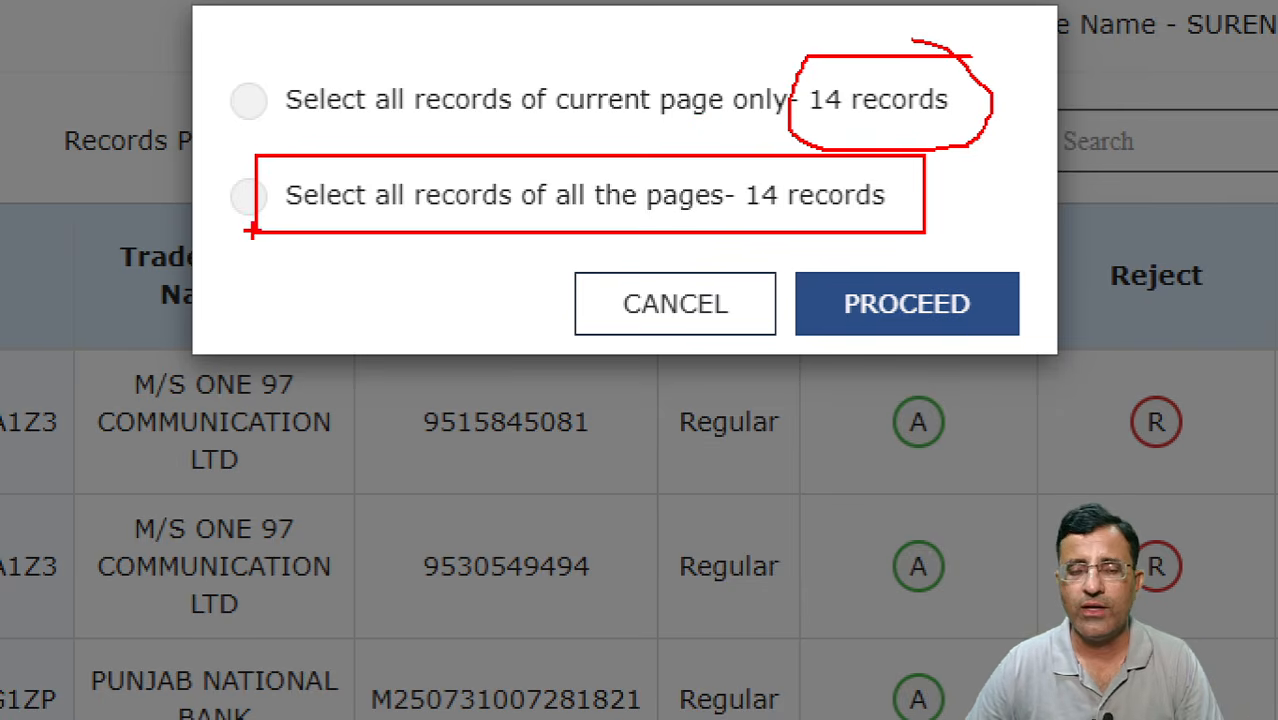
{"action": "key", "text": "Escape"}
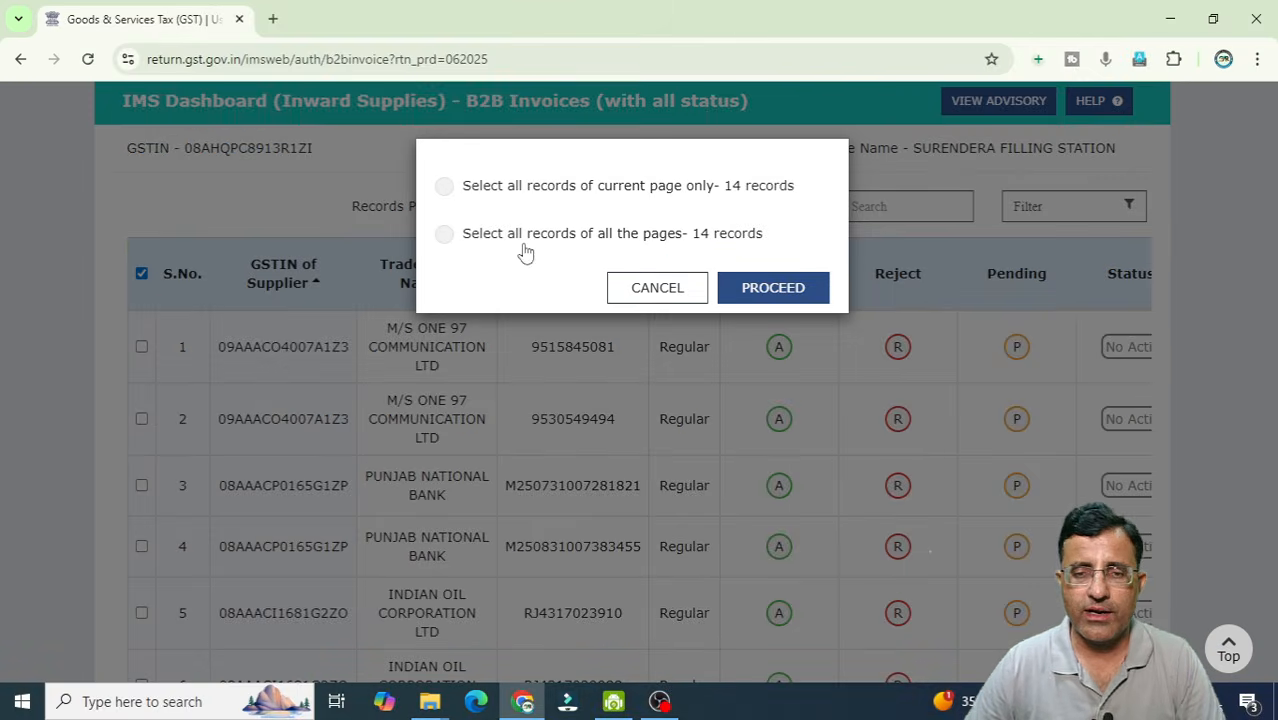
{"action": "left_click", "coordinate": [446, 236]}
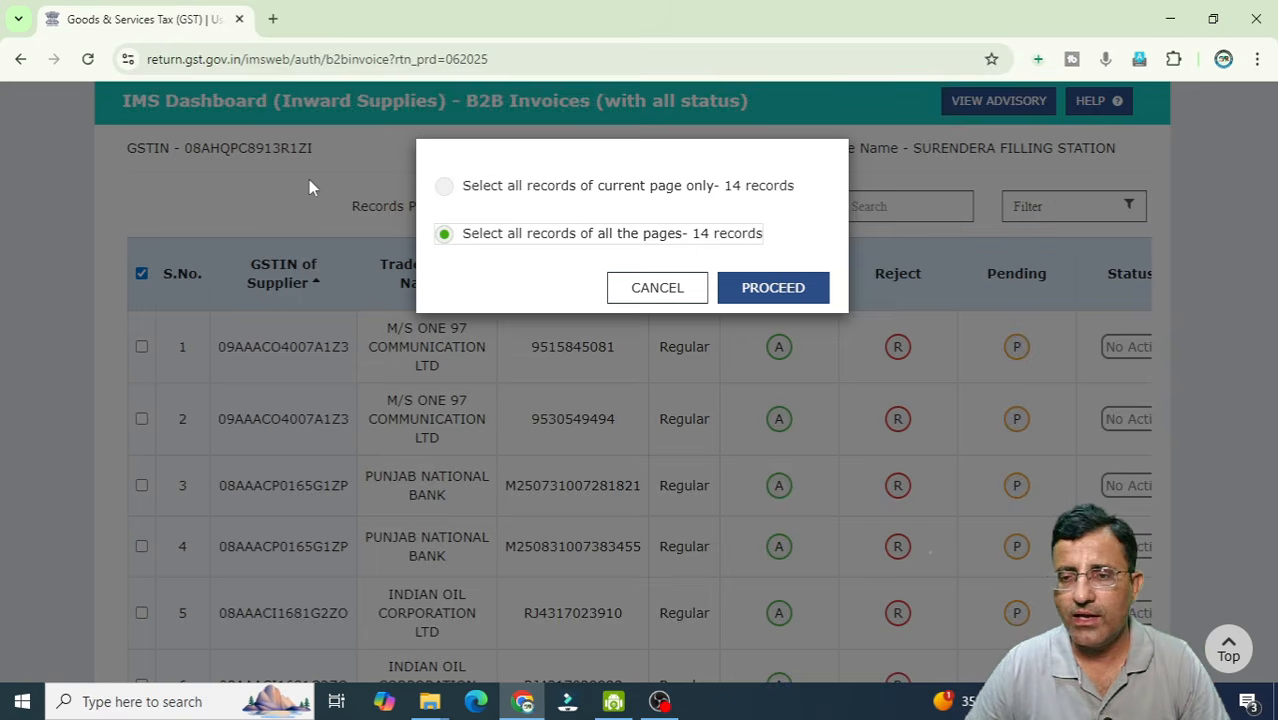
{"action": "left_click", "coordinate": [771, 289]}
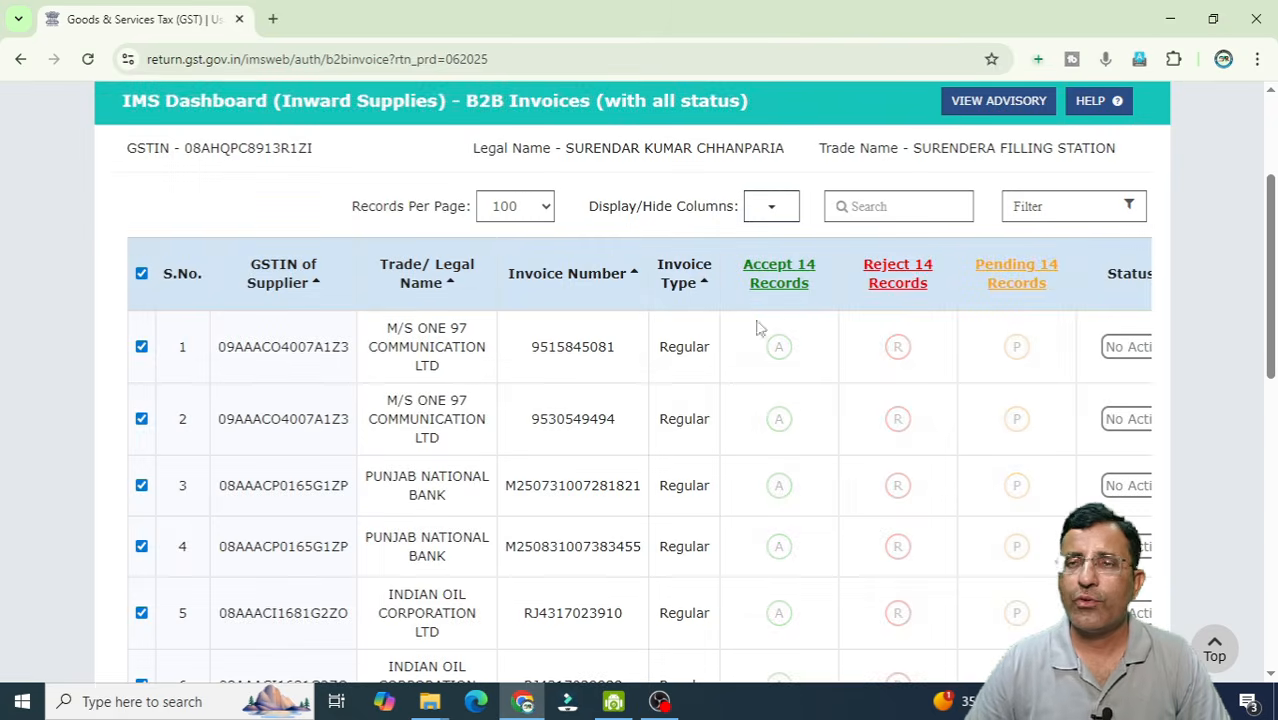
- Examine the bulk accept, reject and pending options for the selected invoices, and clear the selection of all records
{"action": "scroll", "coordinate": [845, 420], "scroll_direction": "down", "scroll_amount": 2}
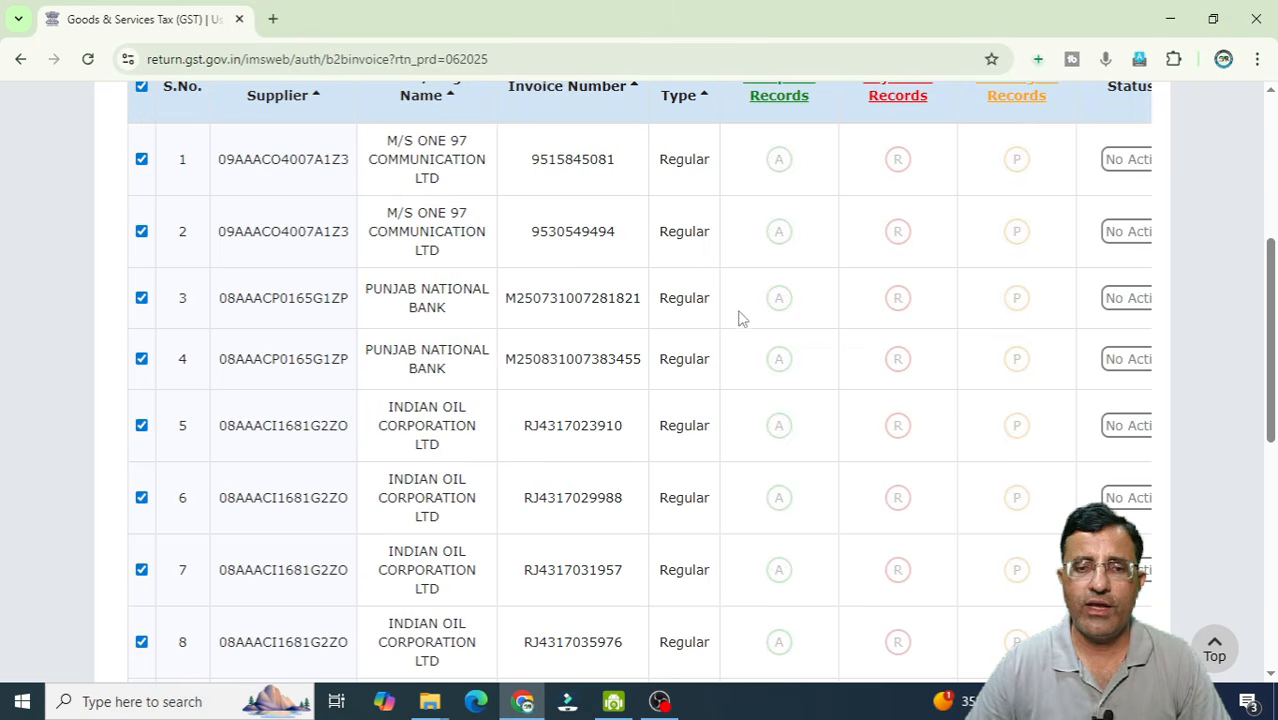
{"action": "scroll", "coordinate": [734, 350], "scroll_direction": "up", "scroll_amount": 1}
{"action": "scroll", "coordinate": [734, 356], "scroll_direction": "up", "scroll_amount": 3}
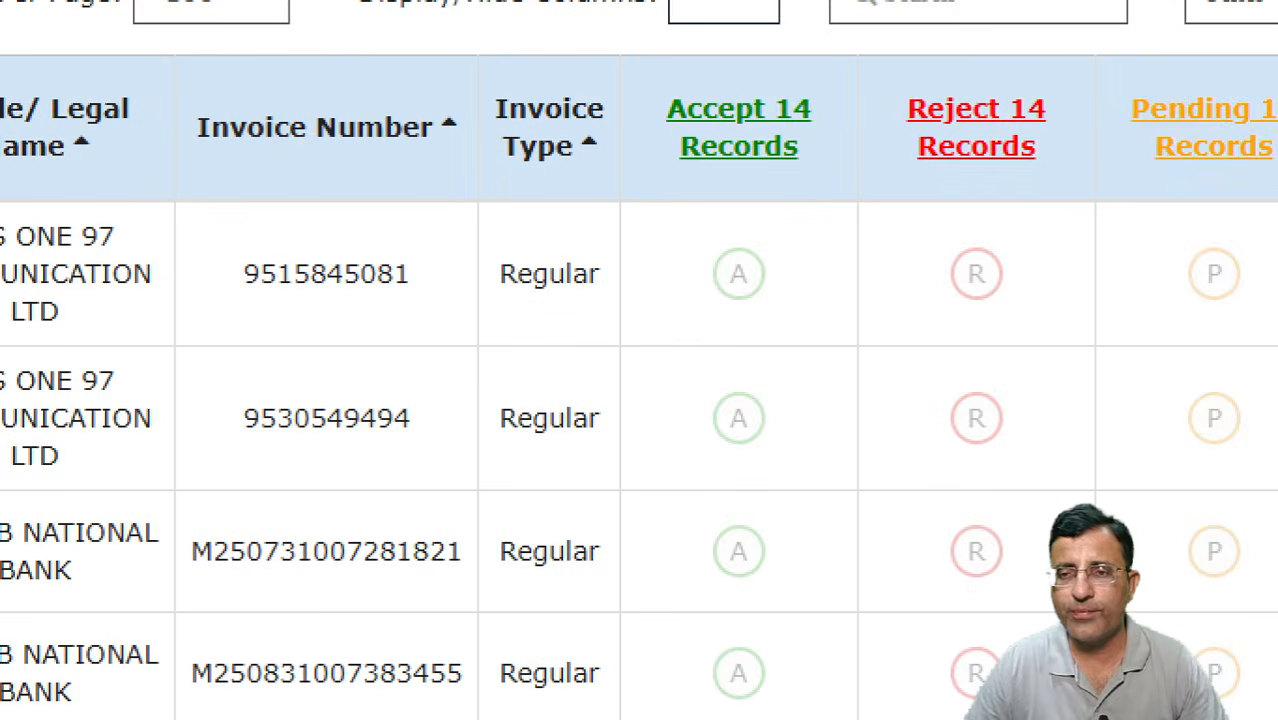
{"action": "mouse_move", "coordinate": [636, 69]}
{"action": "left_mouse_down"}
{"action": "mouse_move", "coordinate": [802, 214]}
{"action": "mouse_move", "coordinate": [870, 194]}
{"action": "mouse_move", "coordinate": [850, 190]}
{"action": "left_mouse_up"}
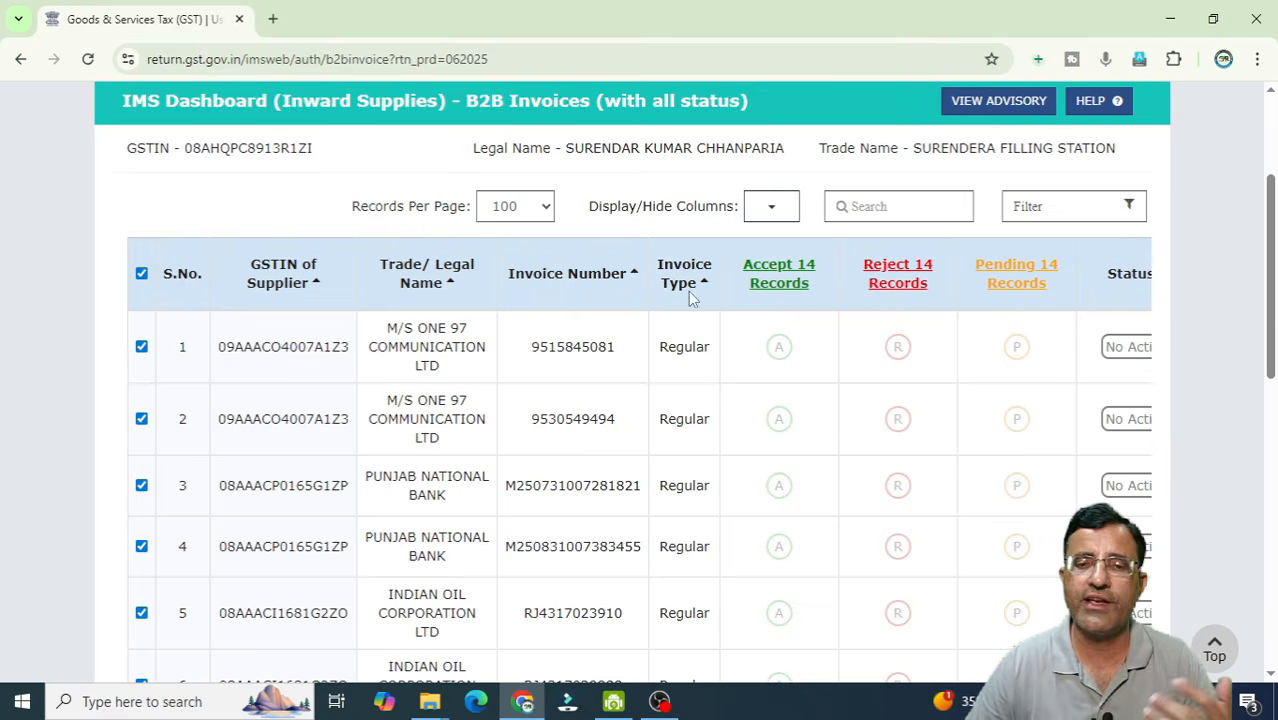
{"action": "left_click", "coordinate": [141, 274]}
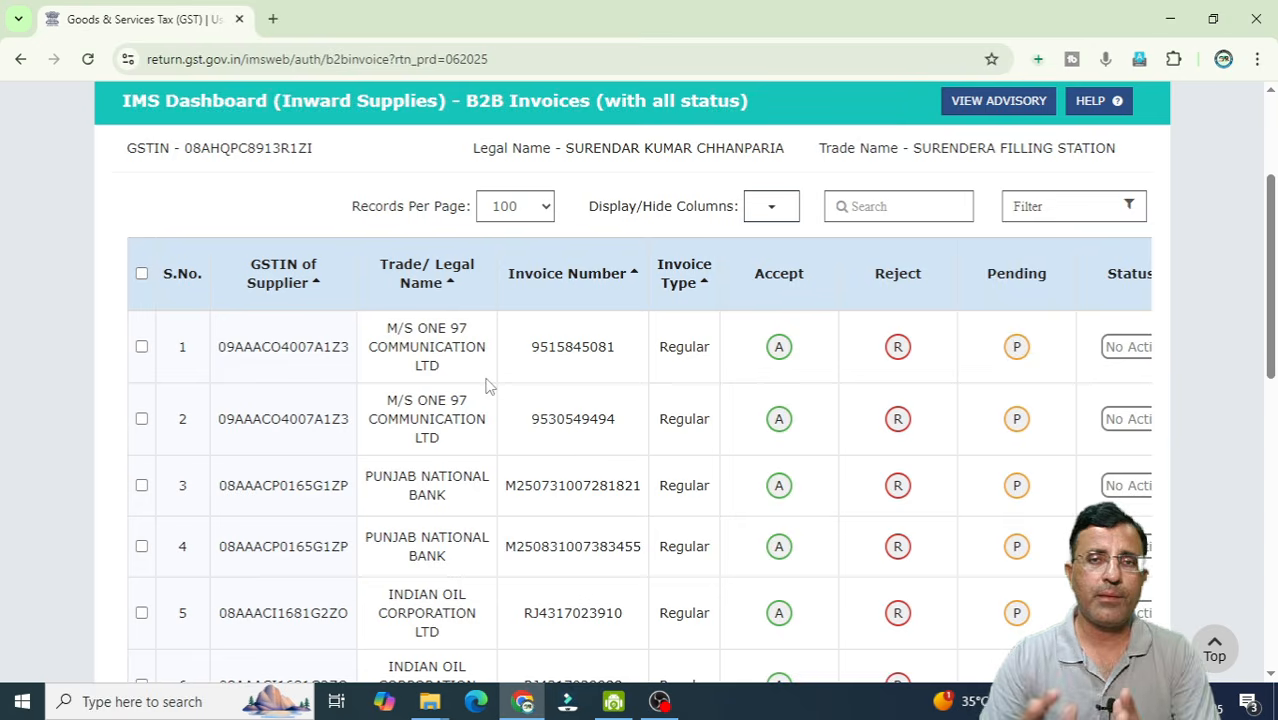
- Copy the supplier GSTIN of Indian Oil Corporation Ltd from row 7 of the invoice list
{"action": "scroll", "coordinate": [488, 385], "scroll_direction": "down", "scroll_amount": 3}
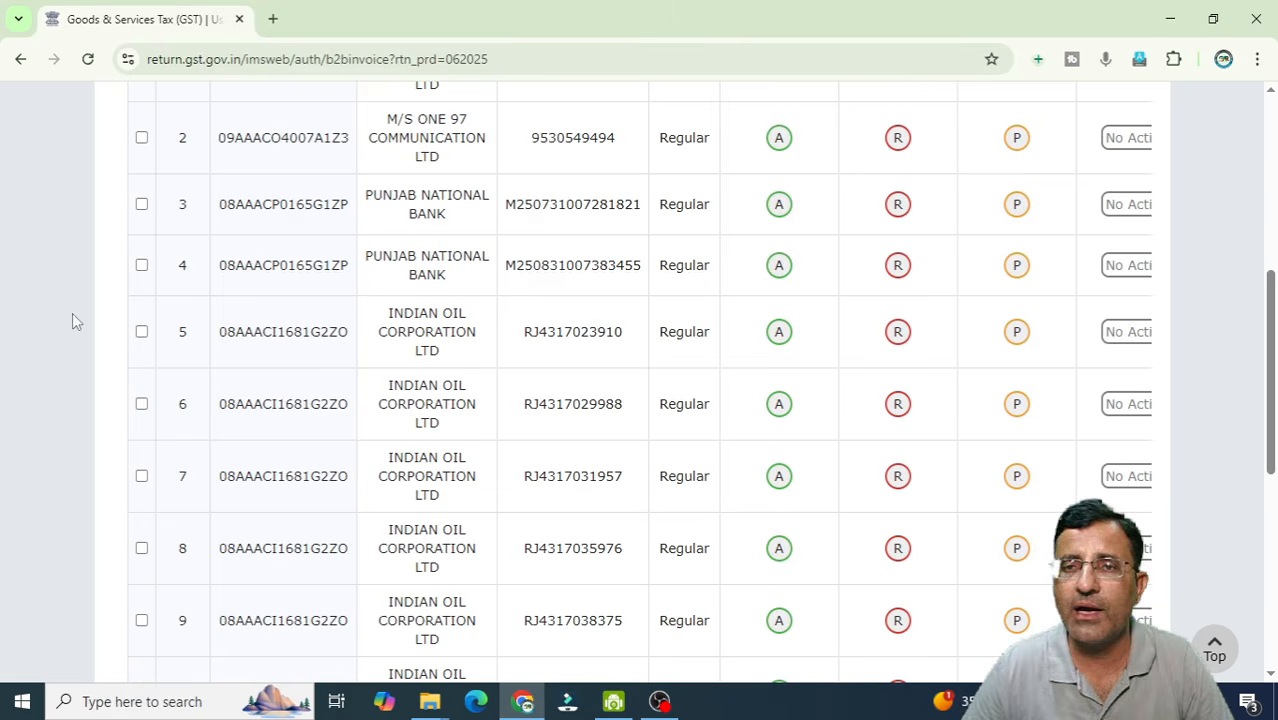
{"action": "scroll", "coordinate": [244, 282], "scroll_direction": "down", "scroll_amount": 2}
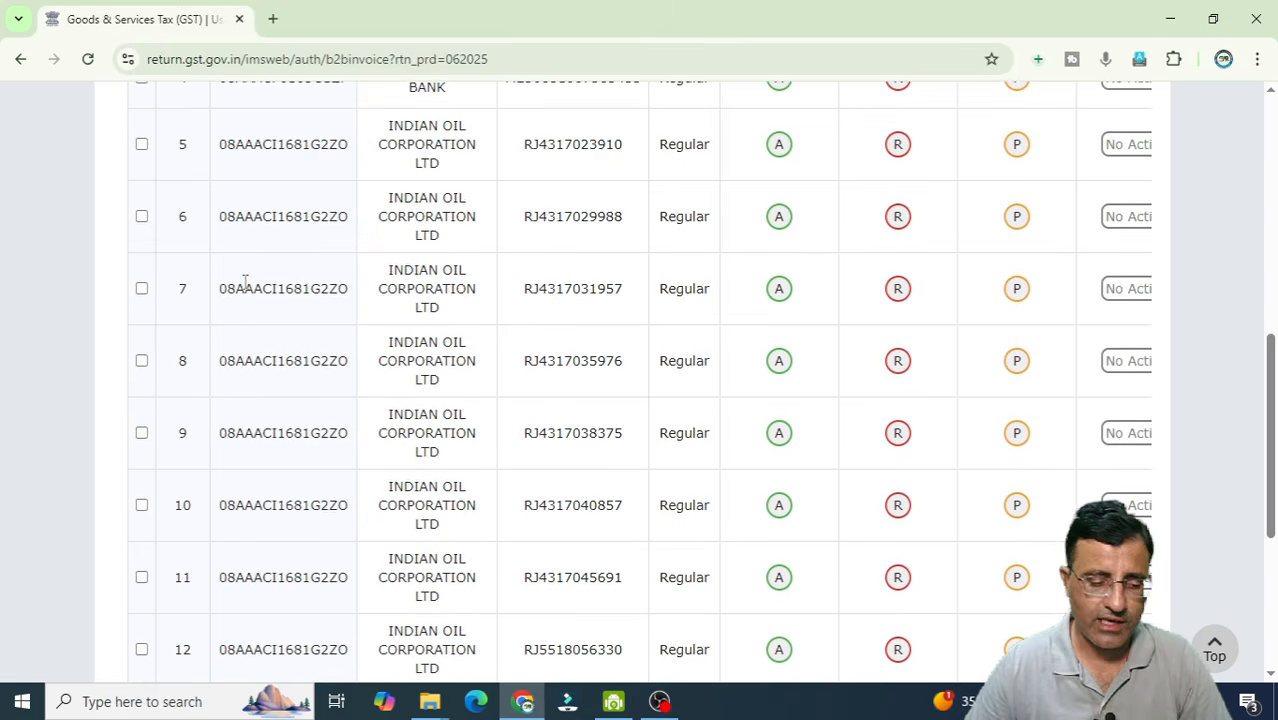
{"action": "key", "text": "ctrl+1"}
{"action": "left_click", "coordinate": [257, 283]}
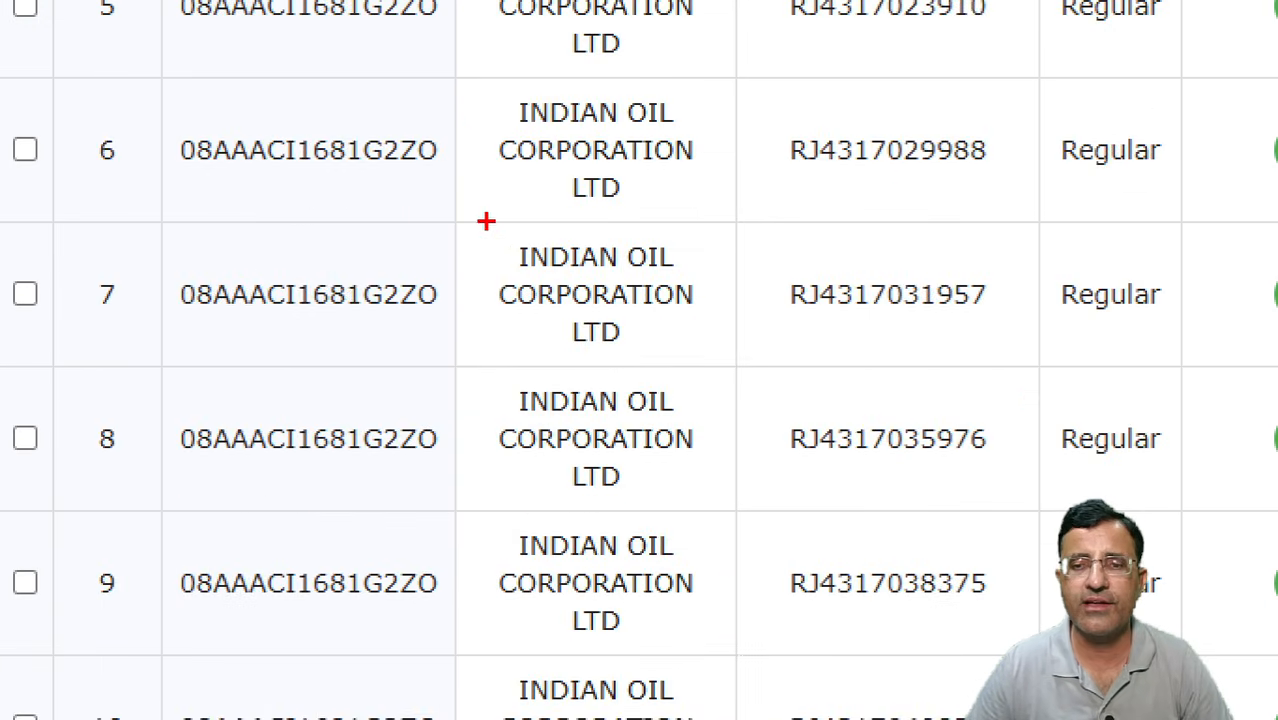
{"action": "mouse_move", "coordinate": [486, 220]}
{"action": "left_mouse_down"}
{"action": "mouse_move", "coordinate": [680, 362]}
{"action": "mouse_move", "coordinate": [712, 364]}
{"action": "left_mouse_up"}
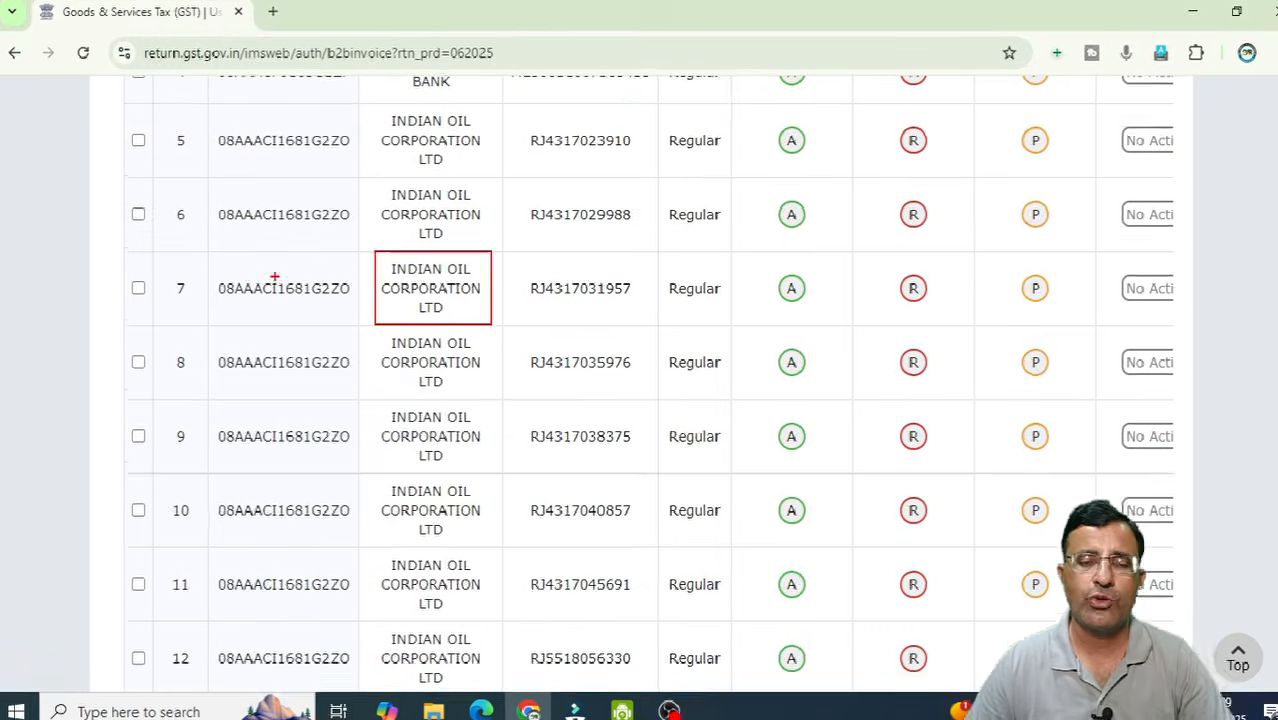
{"action": "key", "text": "Escape"}
{"action": "double_click", "coordinate": [257, 289]}
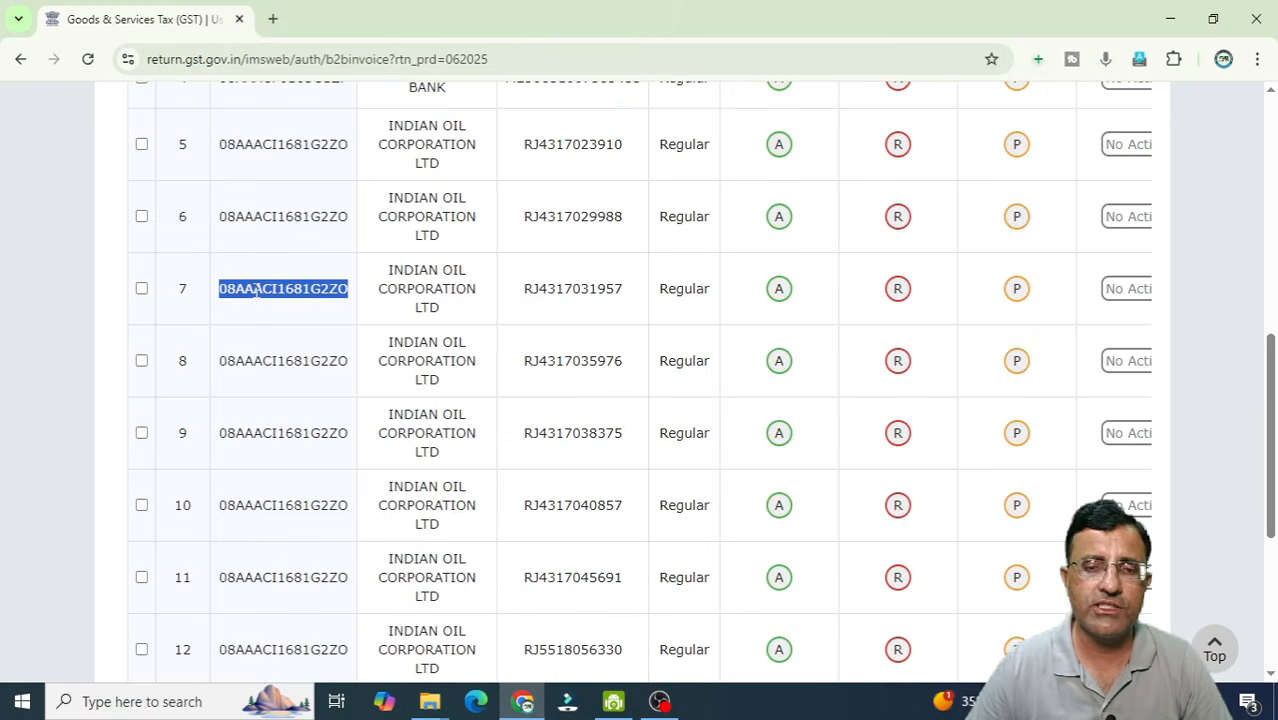
{"action": "right_click", "coordinate": [307, 296]}
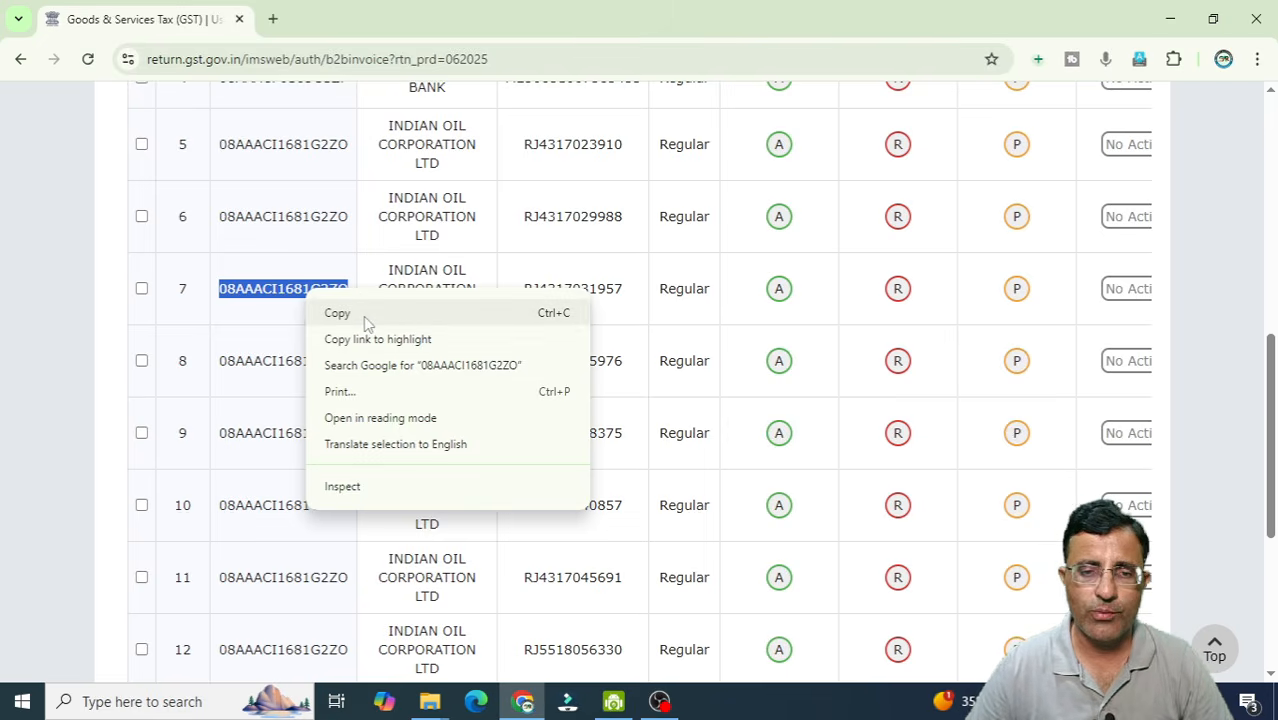
{"action": "left_click", "coordinate": [366, 316]}
- Search the B2B invoice list for the copied supplier GSTIN and look through the matching Indian Oil Corporation invoices
{"action": "scroll", "coordinate": [530, 333], "scroll_direction": "up", "scroll_amount": 5}
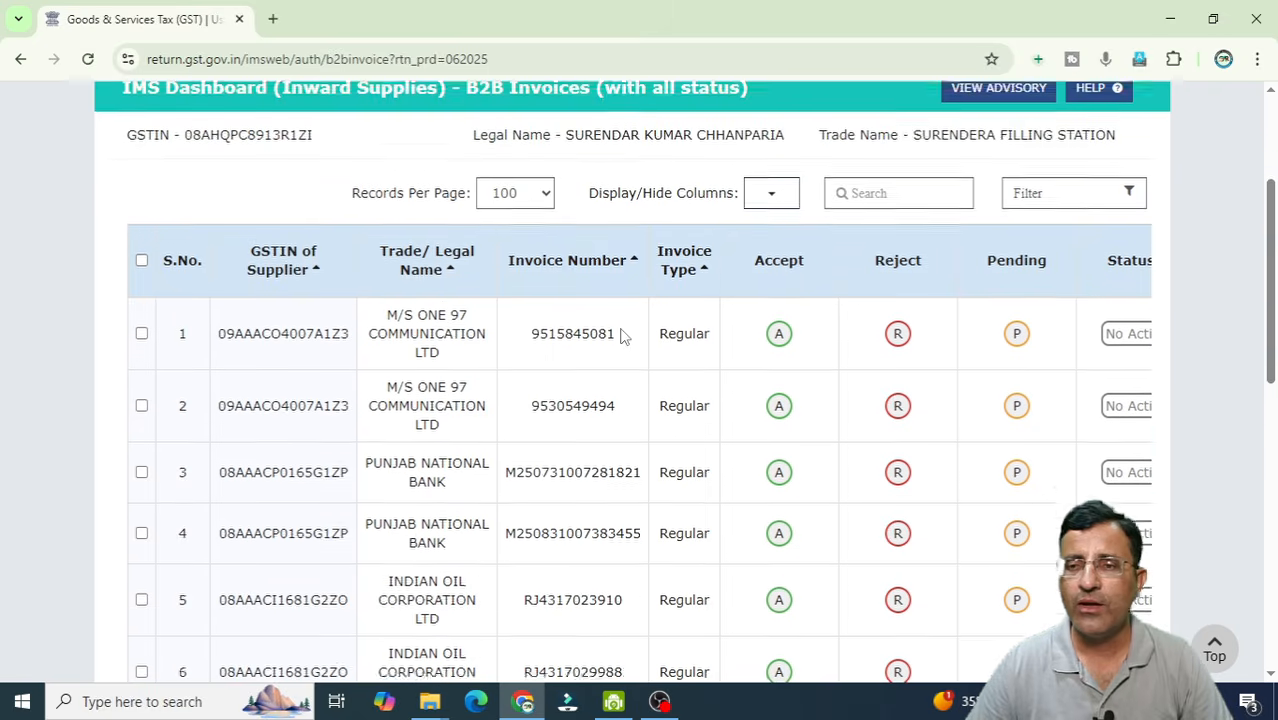
{"action": "scroll", "coordinate": [620, 336], "scroll_direction": "up", "scroll_amount": 2}
{"action": "left_click", "coordinate": [882, 396]}
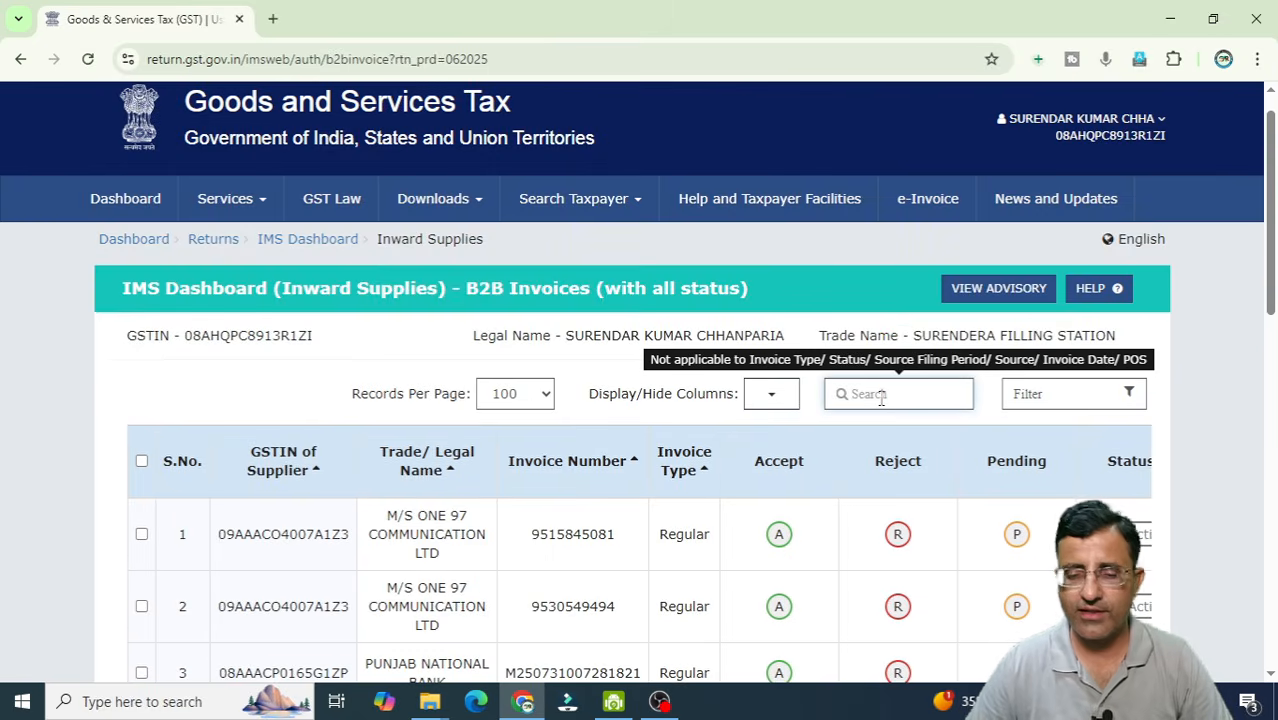
{"action": "key", "text": "ctrl+v"}
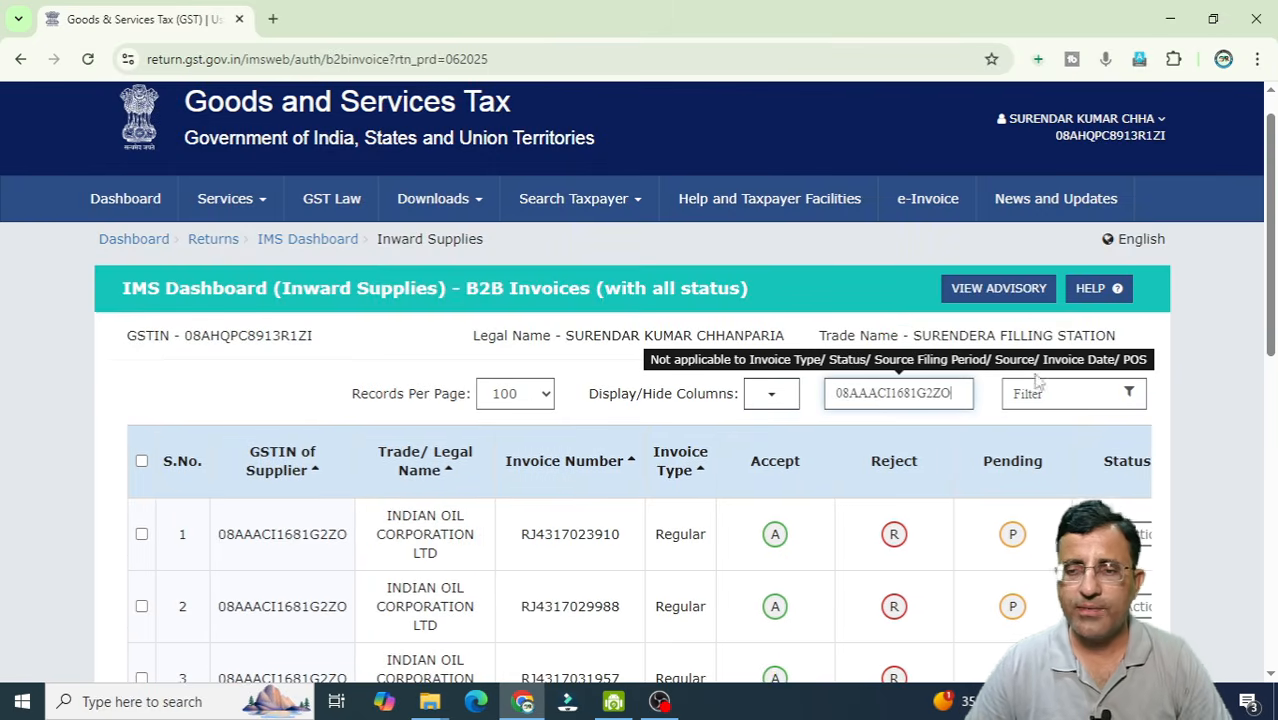
{"action": "scroll", "coordinate": [652, 420], "scroll_direction": "down", "scroll_amount": 2}
{"action": "scroll", "coordinate": [379, 296], "scroll_direction": "down", "scroll_amount": 3}
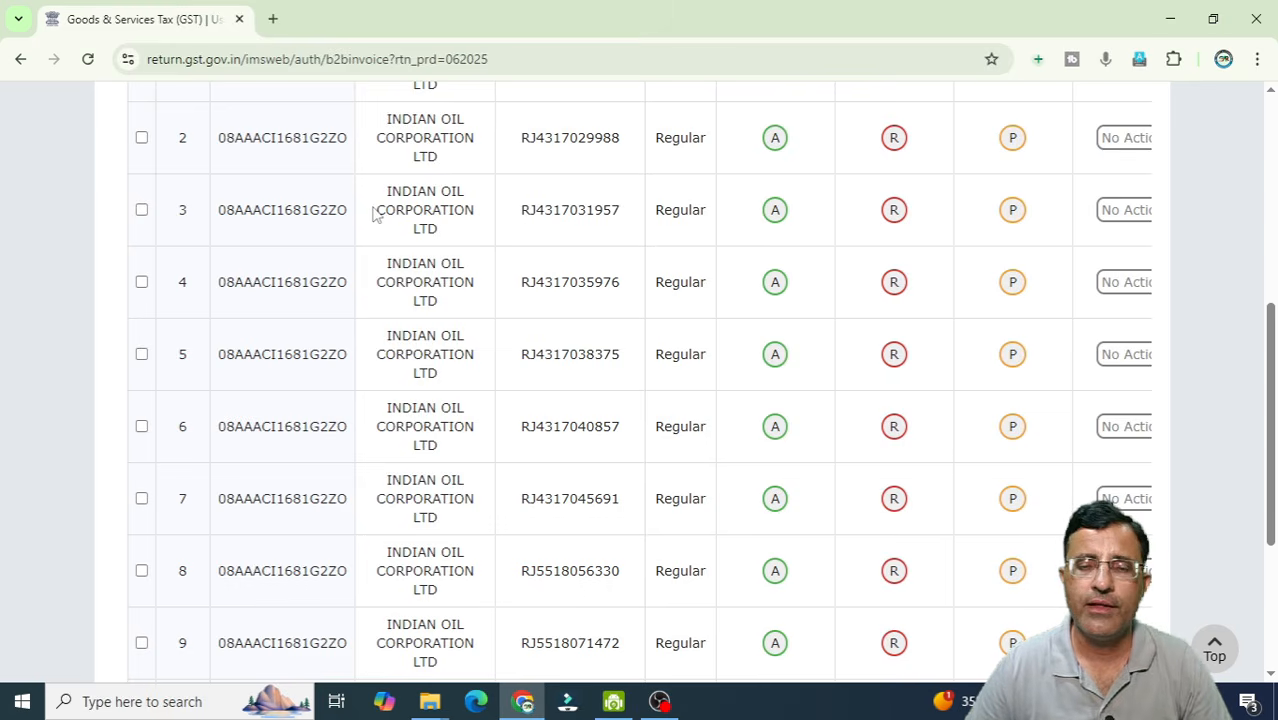
{"action": "scroll", "coordinate": [390, 355], "scroll_direction": "down", "scroll_amount": 3}
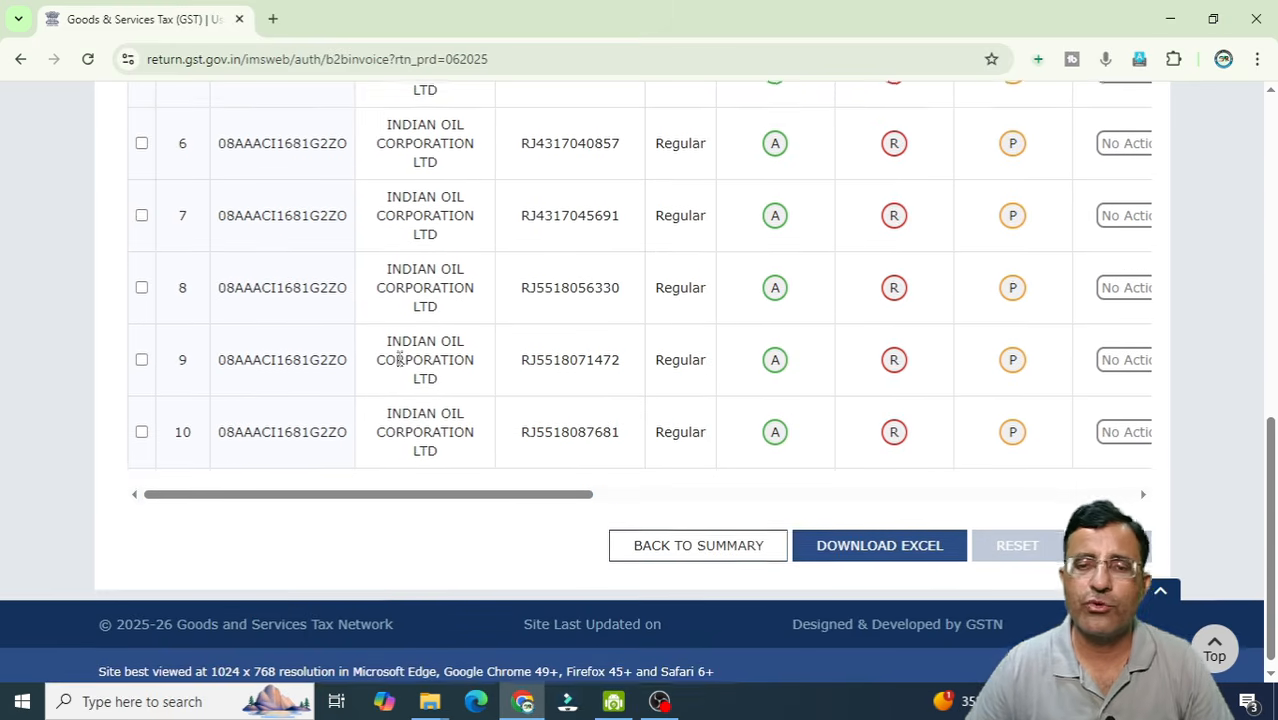
{"action": "scroll", "coordinate": [399, 360], "scroll_direction": "up", "scroll_amount": 4}
{"action": "scroll", "coordinate": [399, 360], "scroll_direction": "up", "scroll_amount": 3}
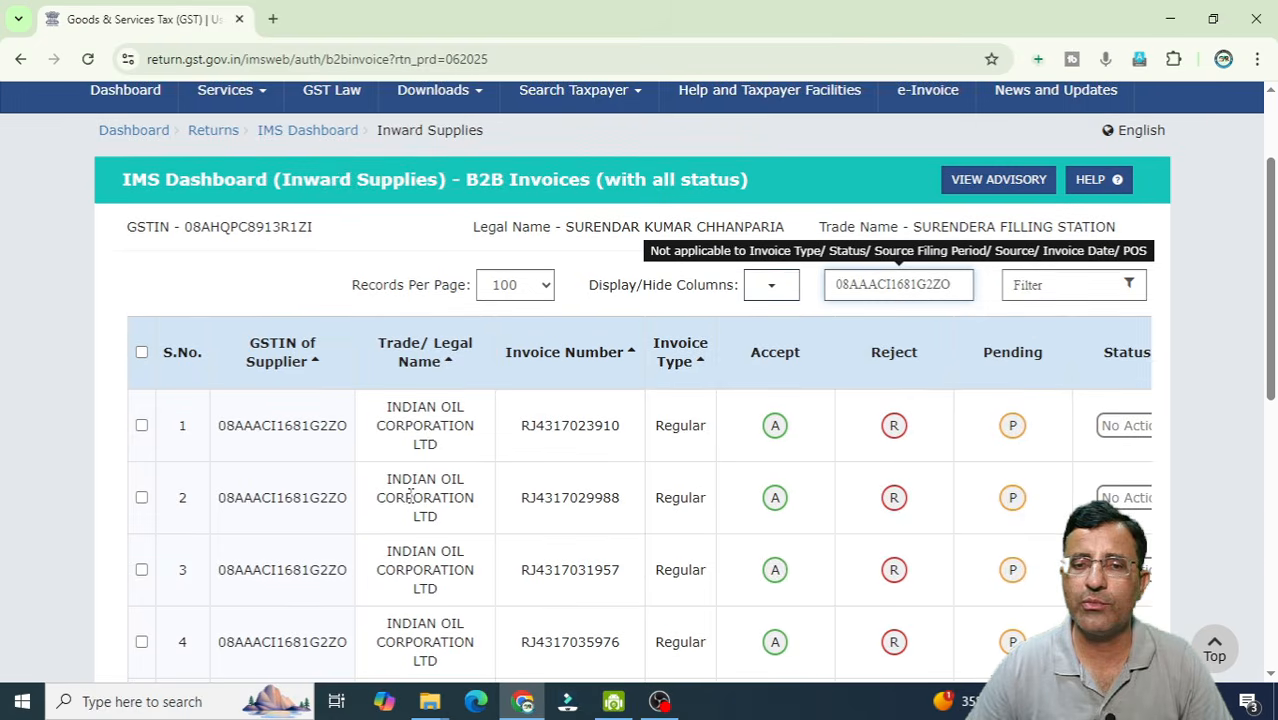
- Select all records of all the pages for the Indian Oil Corporation invoices in the filtered list
{"action": "scroll", "coordinate": [333, 400], "scroll_direction": "down", "scroll_amount": 1}
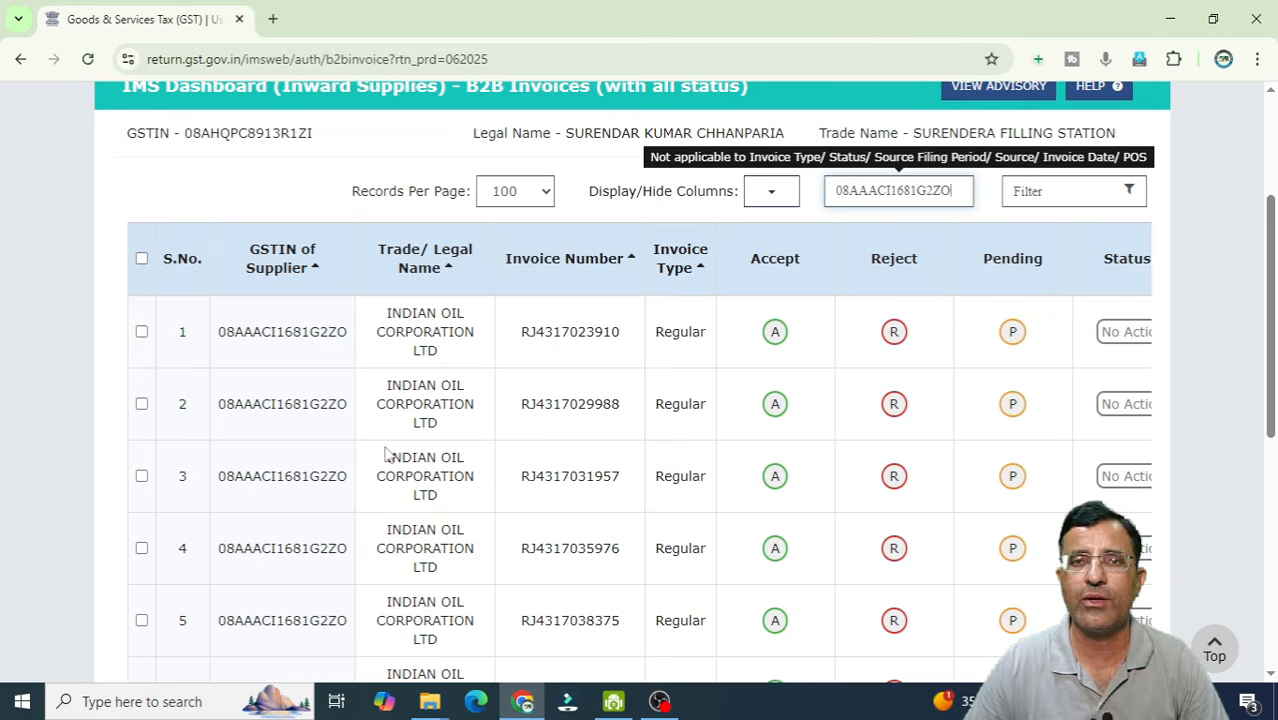
{"action": "left_click", "coordinate": [141, 259]}
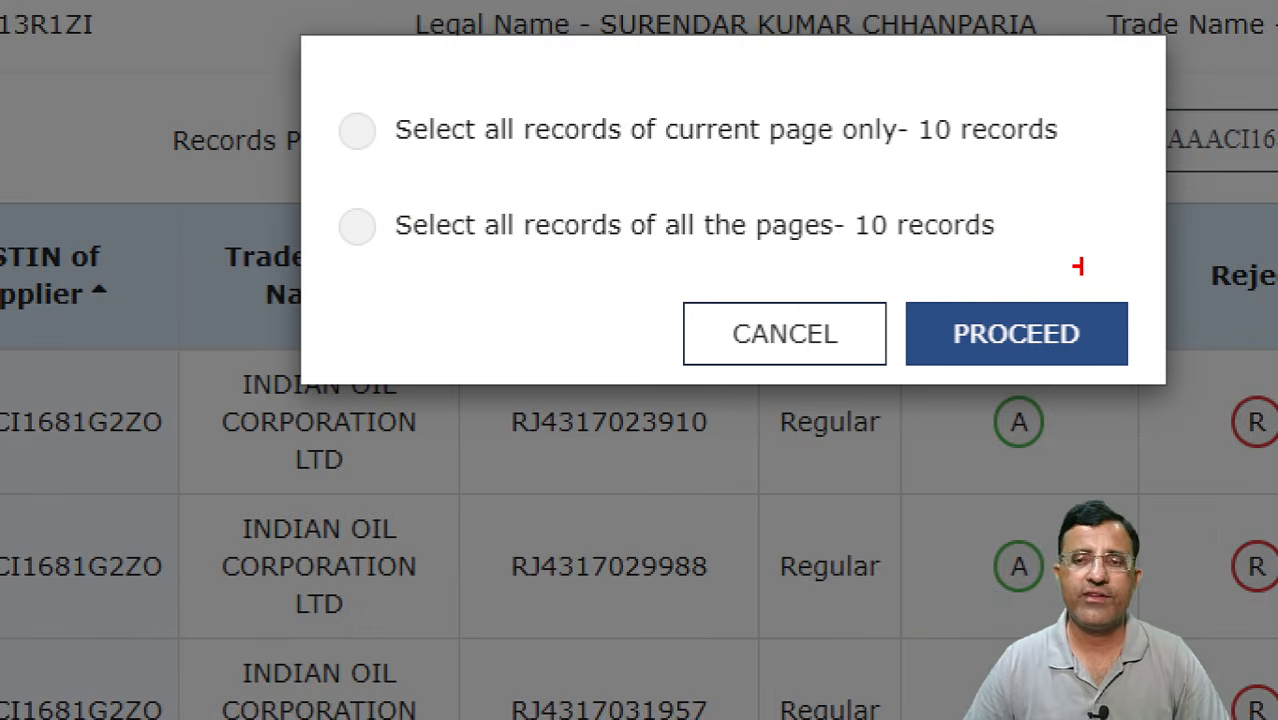
{"action": "mouse_move", "coordinate": [843, 205]}
{"action": "left_mouse_down"}
{"action": "mouse_move", "coordinate": [1054, 262]}
{"action": "mouse_move", "coordinate": [812, 208]}
{"action": "left_mouse_up"}
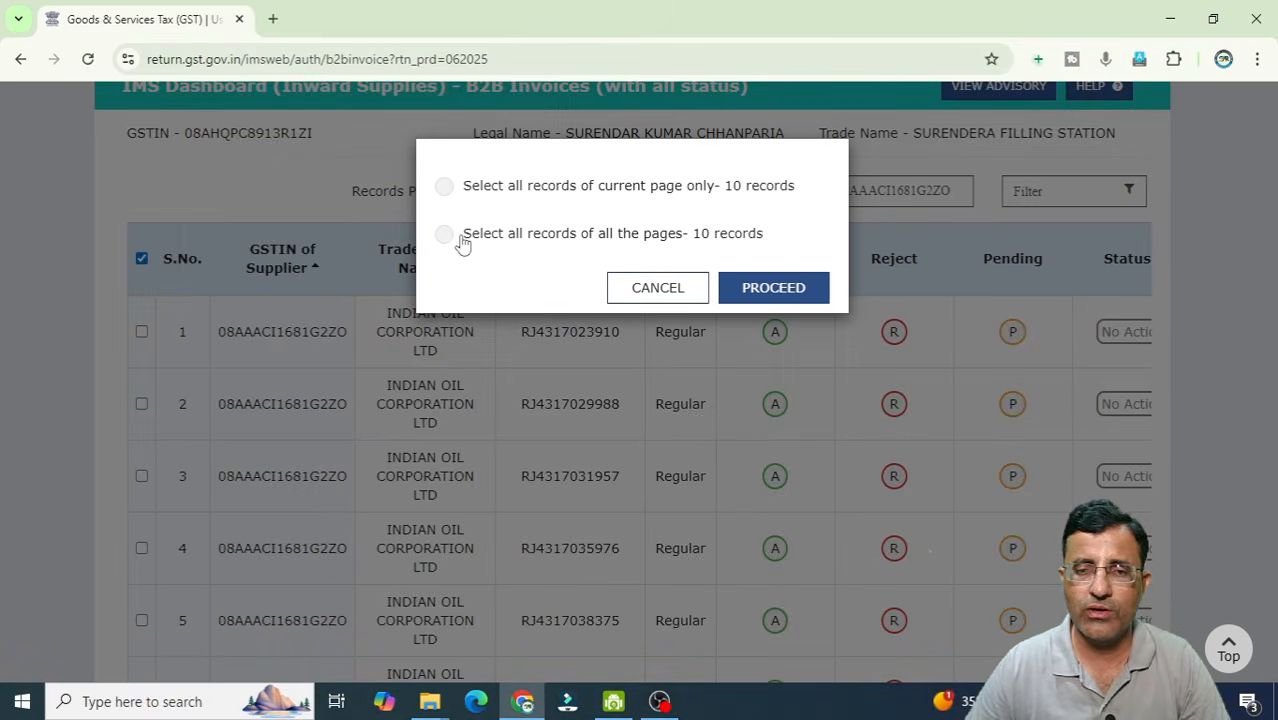
{"action": "left_click", "coordinate": [444, 240]}
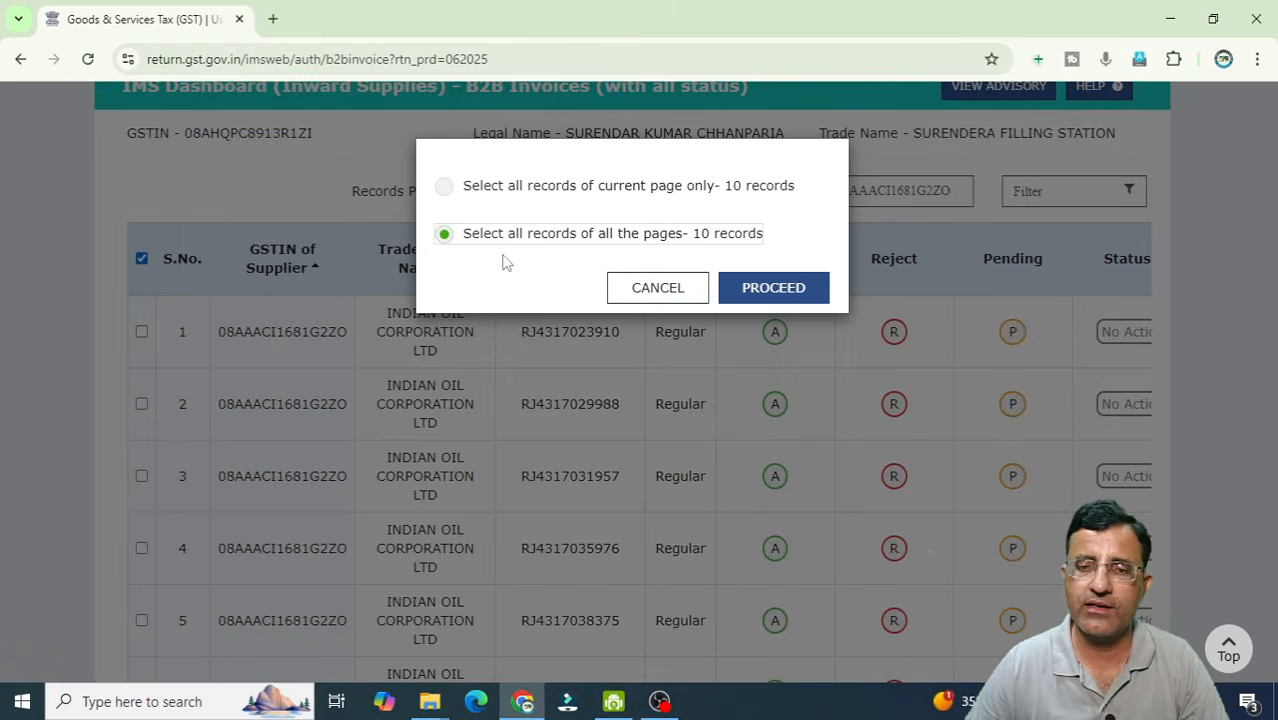
{"action": "left_click", "coordinate": [779, 296]}
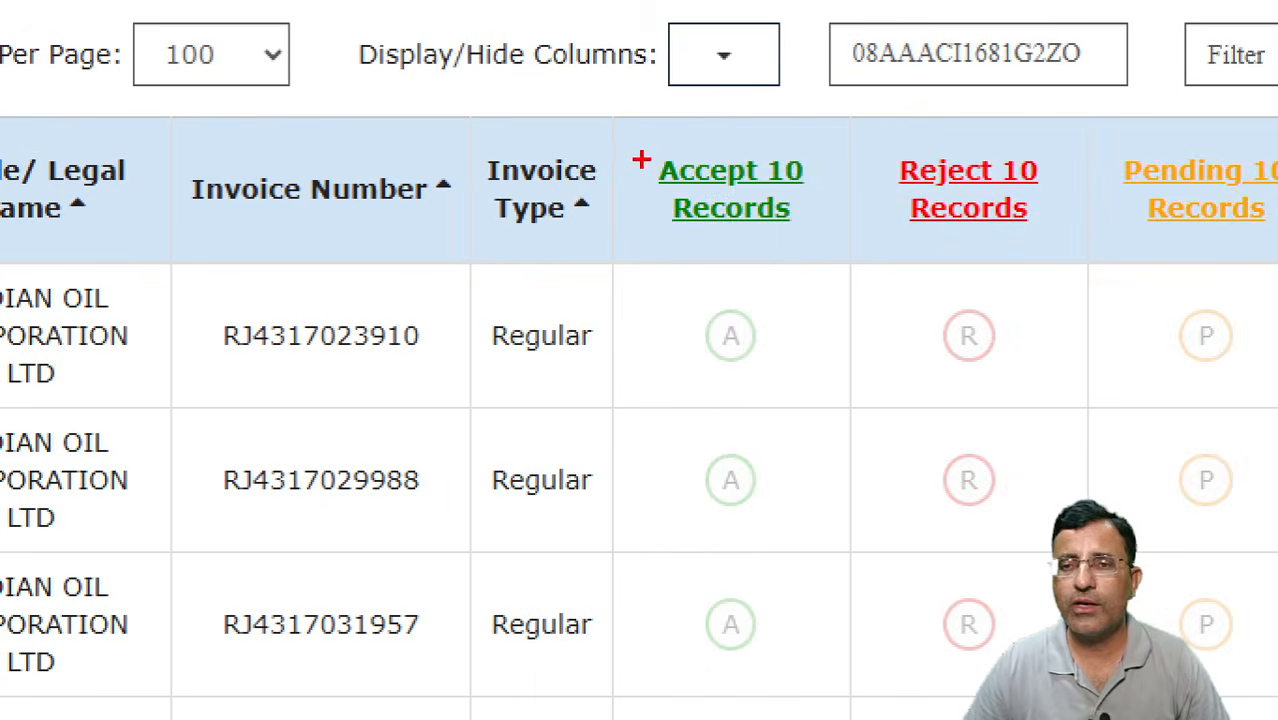
- Examine the bulk Accept, Reject and Pending actions offered for the selected Indian Oil Corporation invoices
{"action": "mouse_move", "coordinate": [730, 230]}
{"action": "left_mouse_down"}
{"action": "mouse_move", "coordinate": [740, 251]}
{"action": "mouse_move", "coordinate": [842, 292]}
{"action": "mouse_move", "coordinate": [850, 248]}
{"action": "left_mouse_up"}
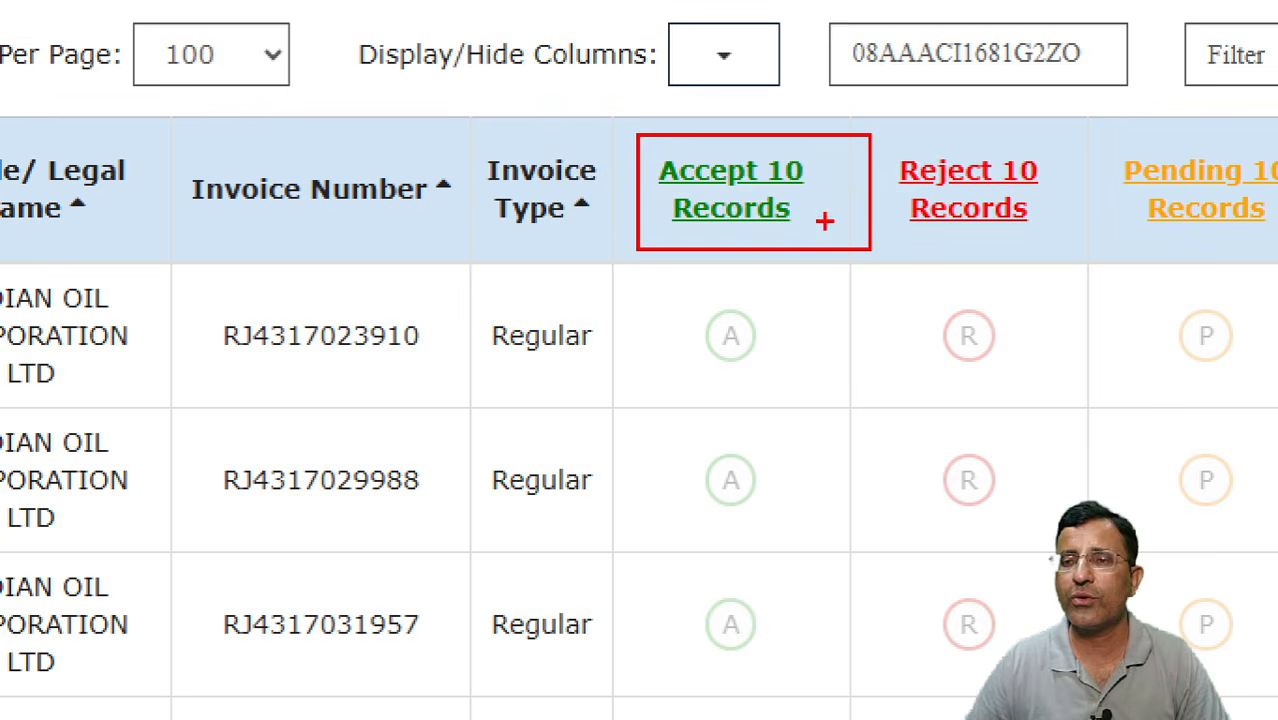
{"action": "mouse_move", "coordinate": [787, 143]}
{"action": "left_mouse_down"}
{"action": "mouse_move", "coordinate": [790, 180]}
{"action": "mouse_move", "coordinate": [740, 172]}
{"action": "left_mouse_up"}
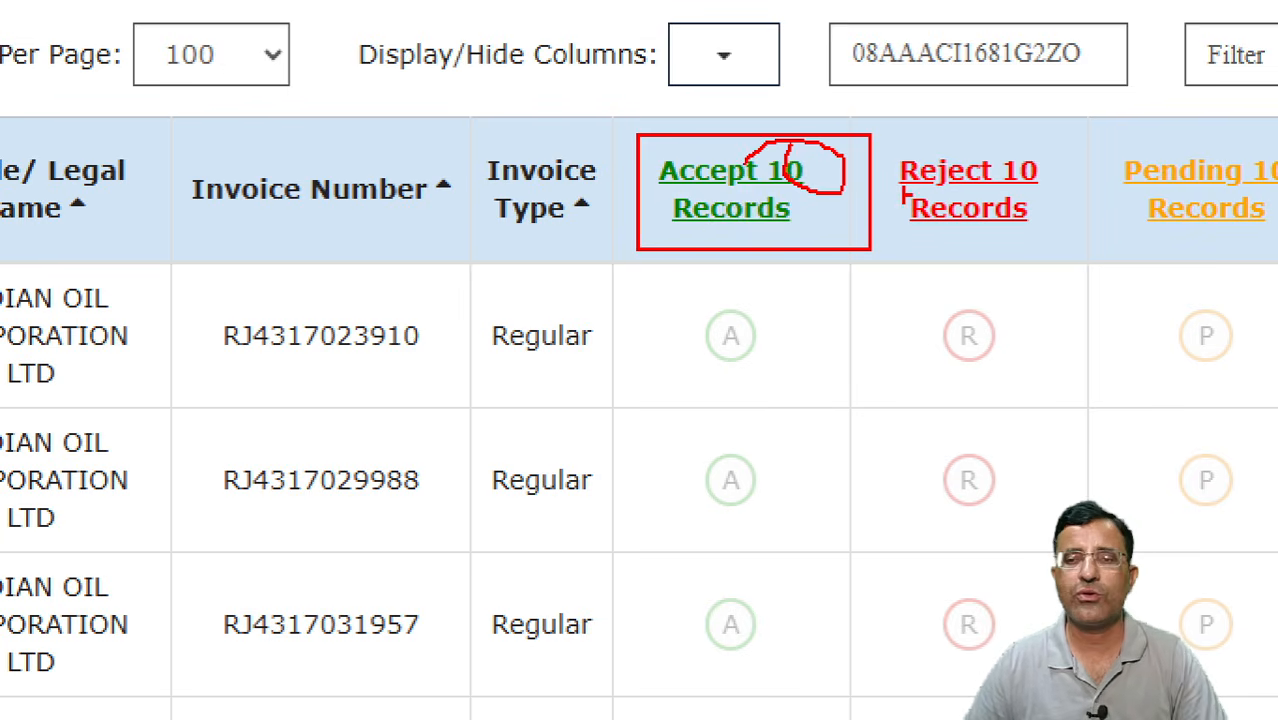
{"action": "key", "text": "Escape"}
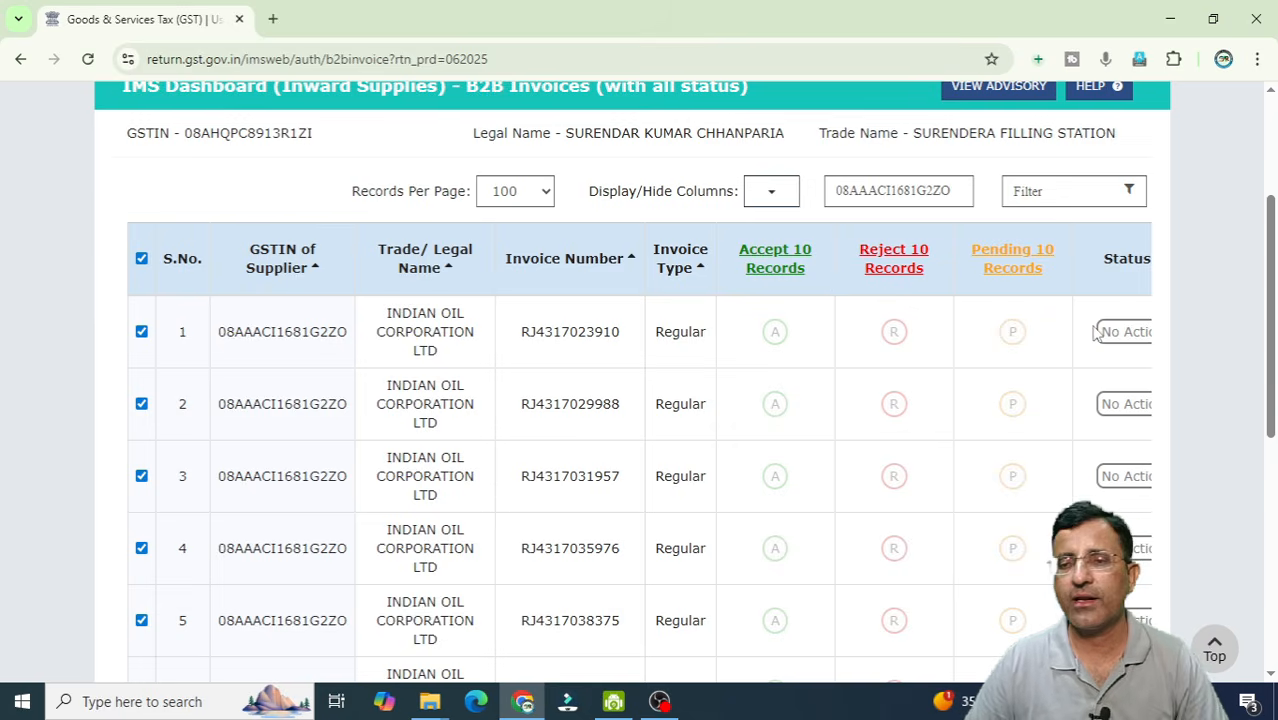
{"action": "key", "text": "ctrl+1"}
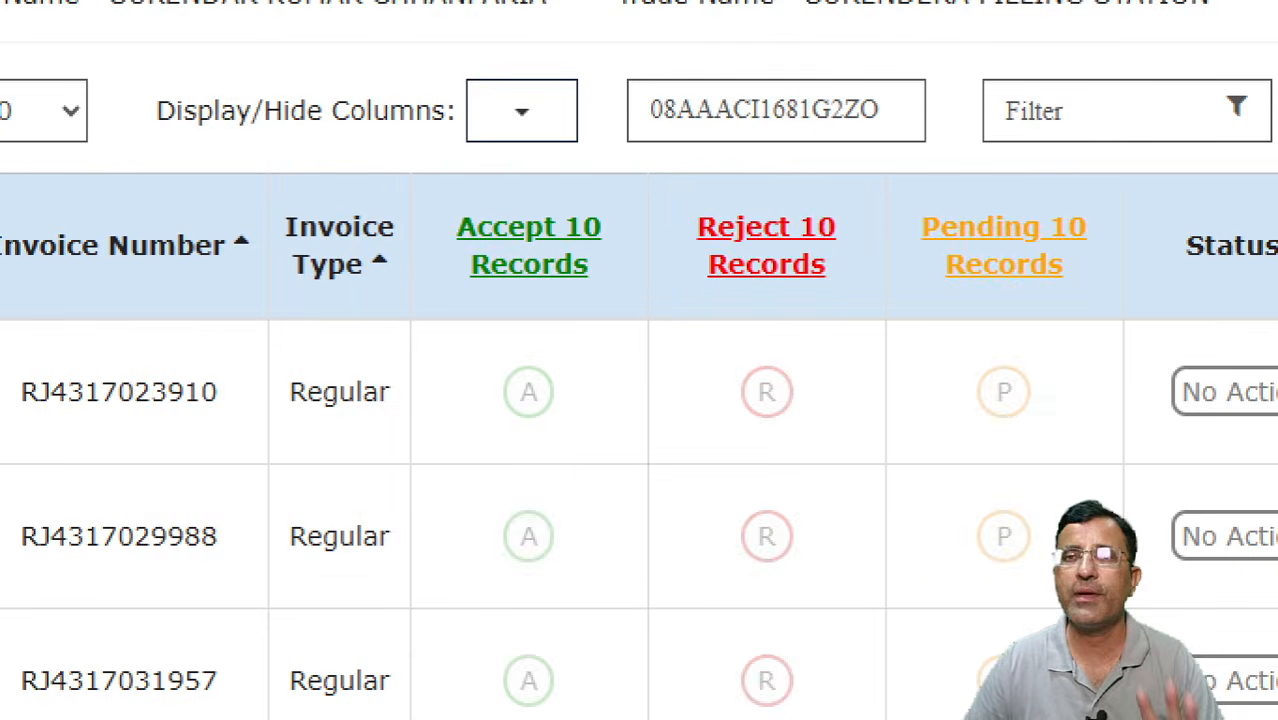
{"action": "left_click", "coordinate": [1060, 265]}
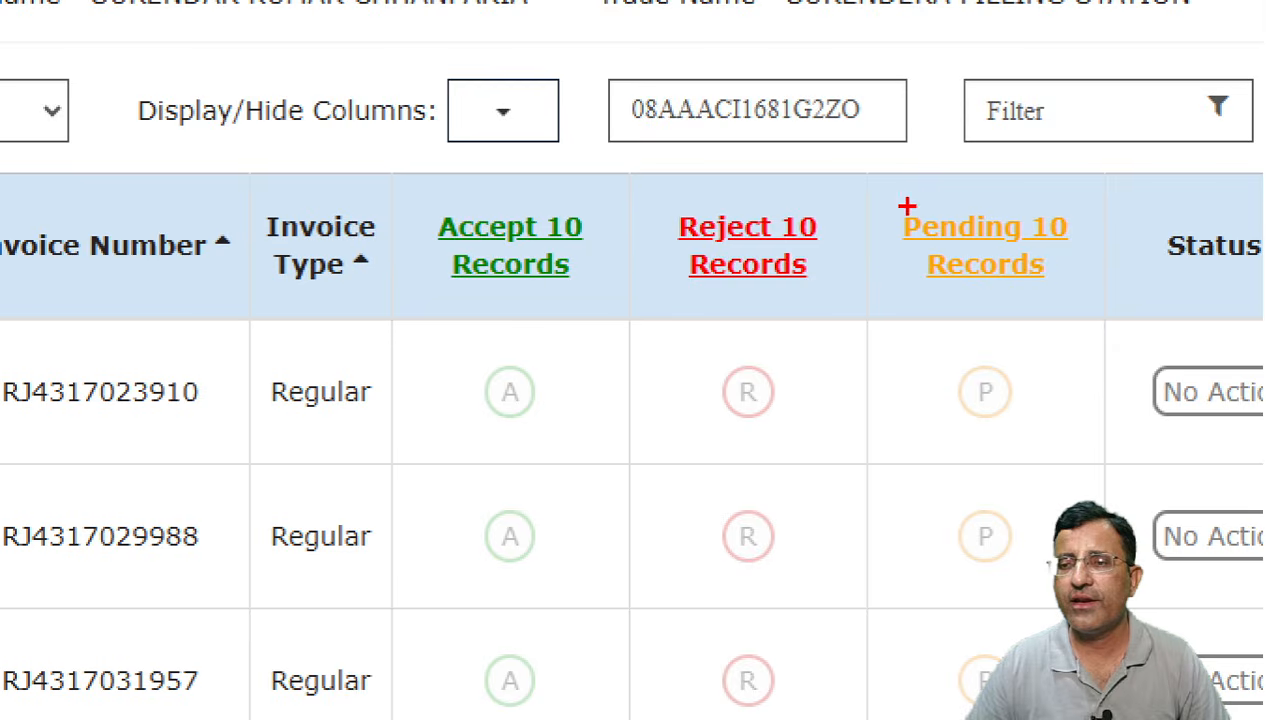
{"action": "mouse_move", "coordinate": [888, 196]}
{"action": "left_mouse_down"}
{"action": "mouse_move", "coordinate": [1007, 295]}
{"action": "mouse_move", "coordinate": [1076, 303]}
{"action": "left_mouse_up"}
{"action": "key", "text": "Escape"}
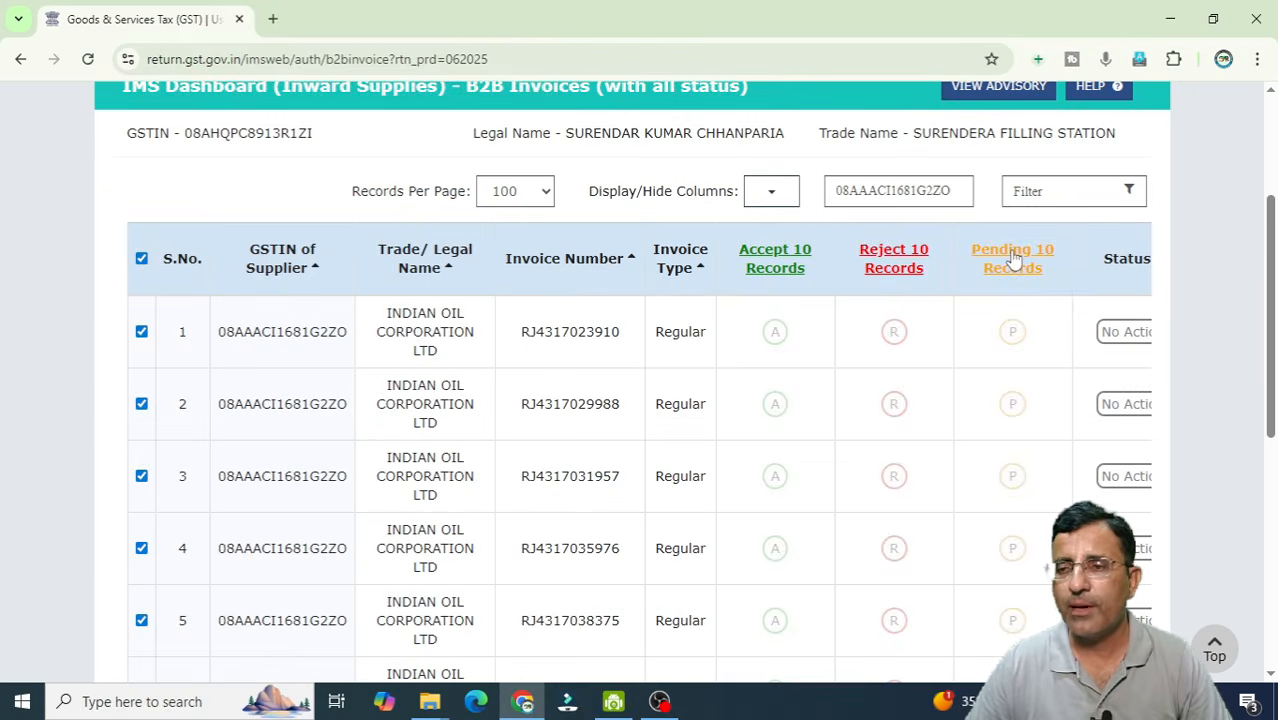
- Mark all selected Indian Oil Corporation invoices as pending in bulk, proceeding with the optional remark left blank
{"action": "left_click", "coordinate": [1012, 258]}
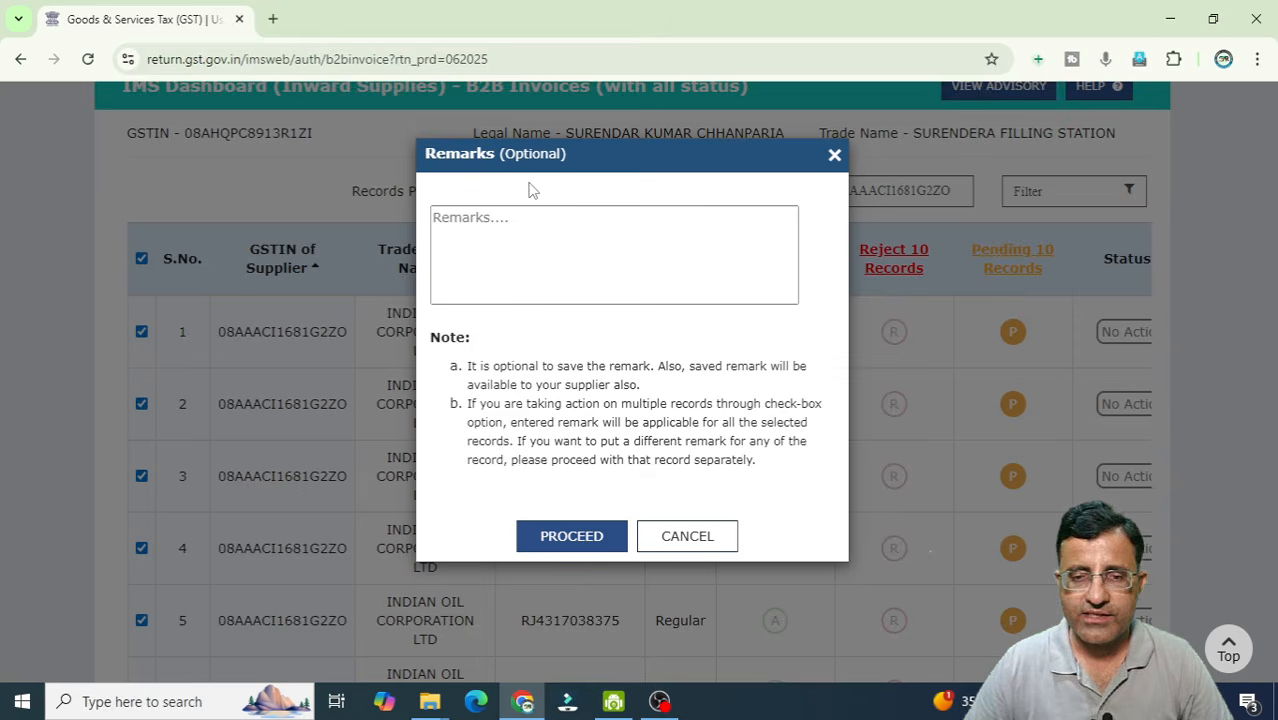
{"action": "left_click", "coordinate": [520, 230]}
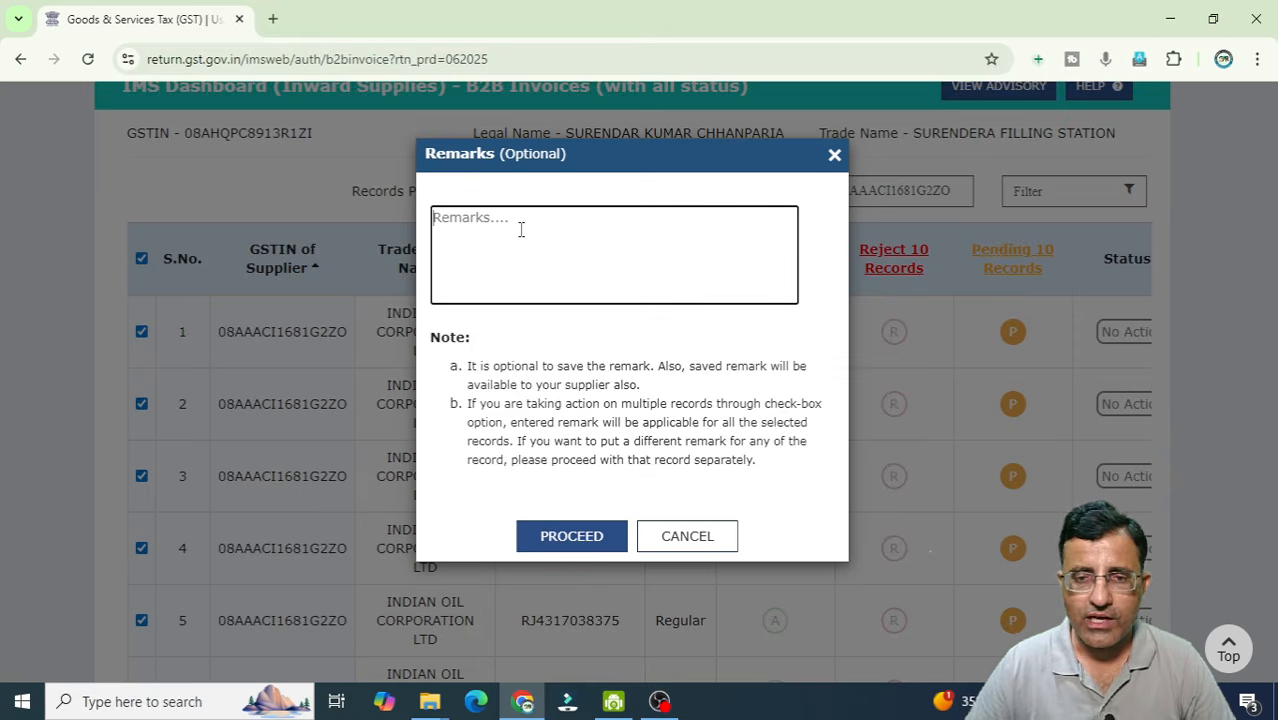
{"action": "left_click", "coordinate": [590, 537]}
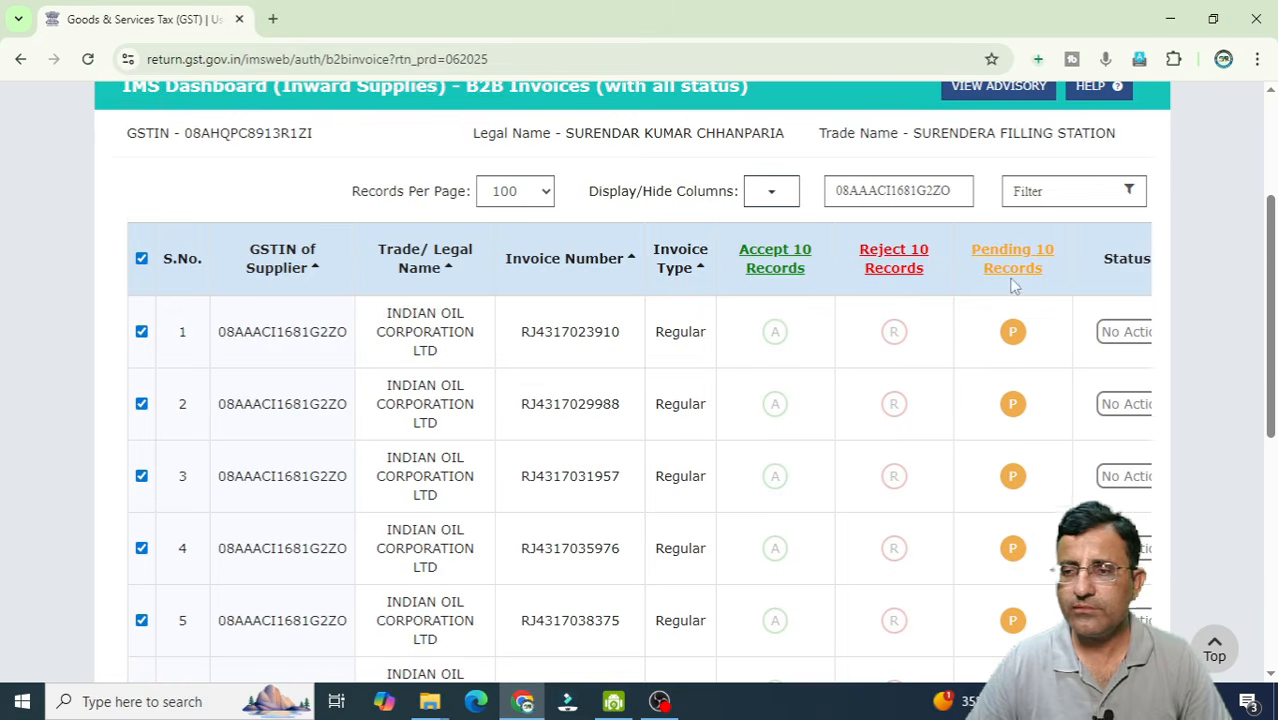
- Save the pending action for the selected records and acknowledge the save
{"action": "scroll", "coordinate": [1010, 282], "scroll_direction": "down", "scroll_amount": 5}
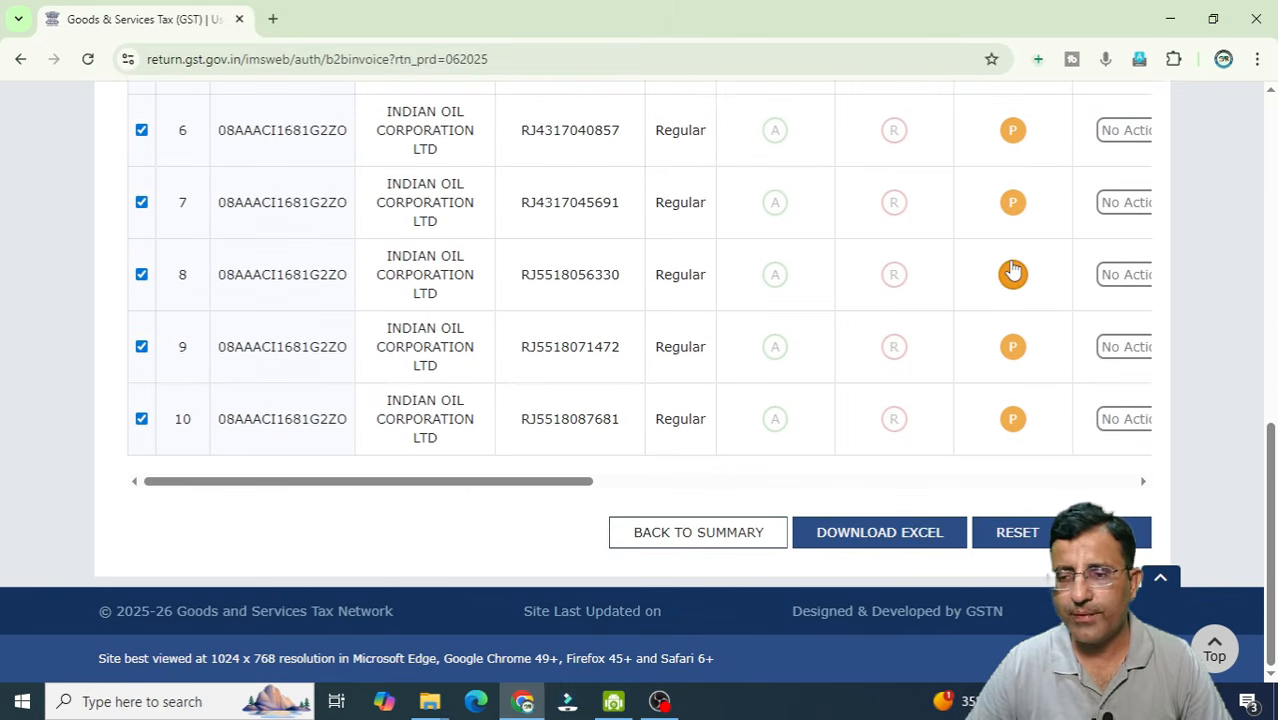
{"action": "left_click", "coordinate": [1110, 532]}
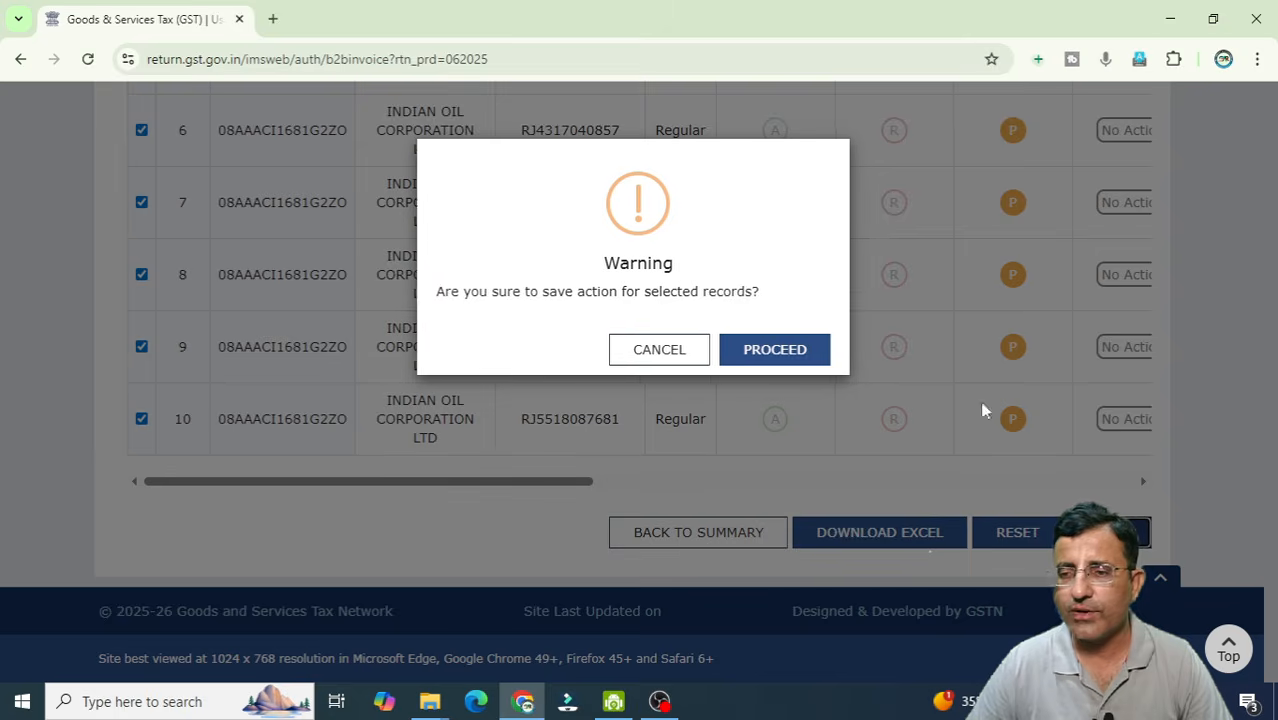
{"action": "left_click", "coordinate": [814, 358]}
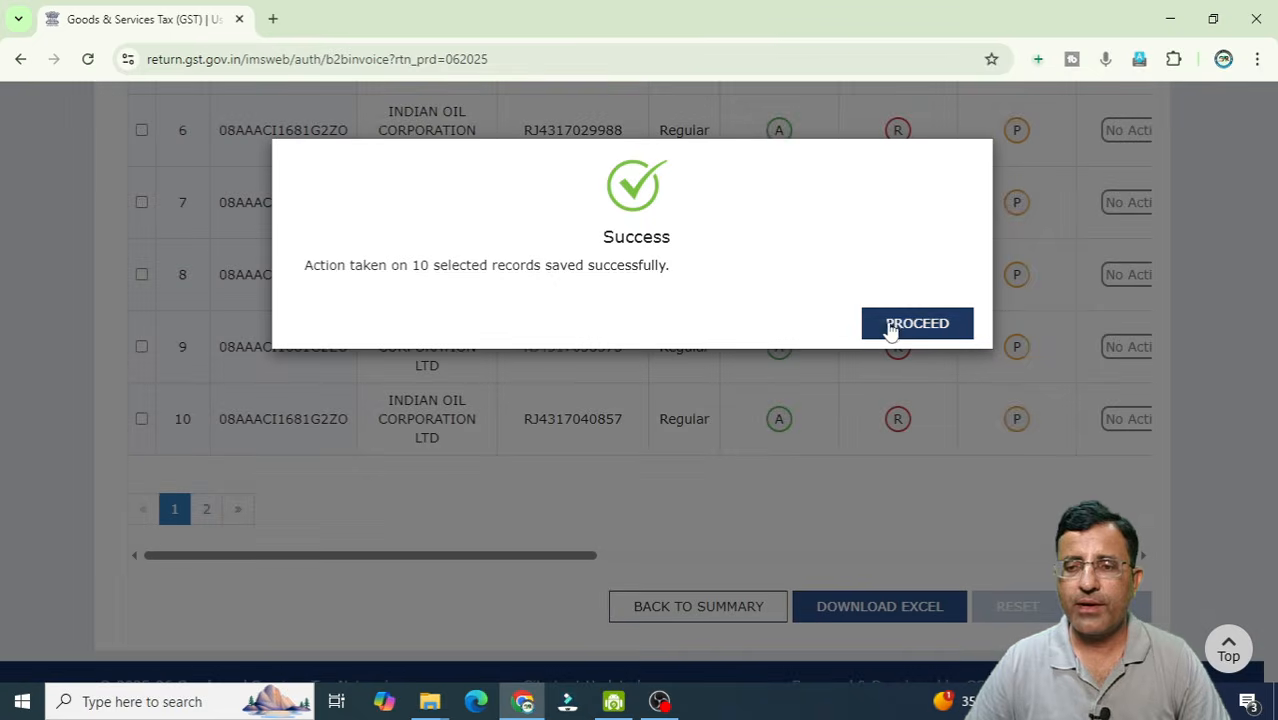
{"action": "left_click", "coordinate": [895, 324]}
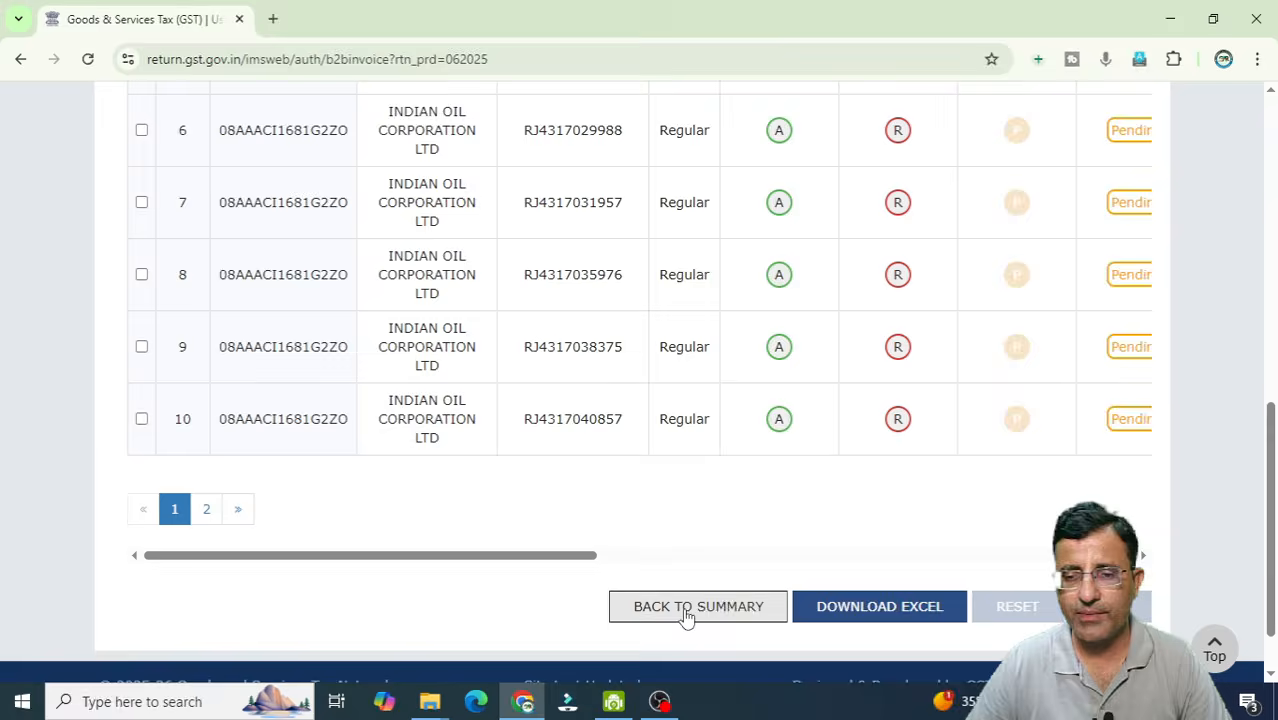
- Return to the inward supplies summary and check the No Action and Pending record counts for B2B - Invoices
{"action": "left_click", "coordinate": [686, 607]}
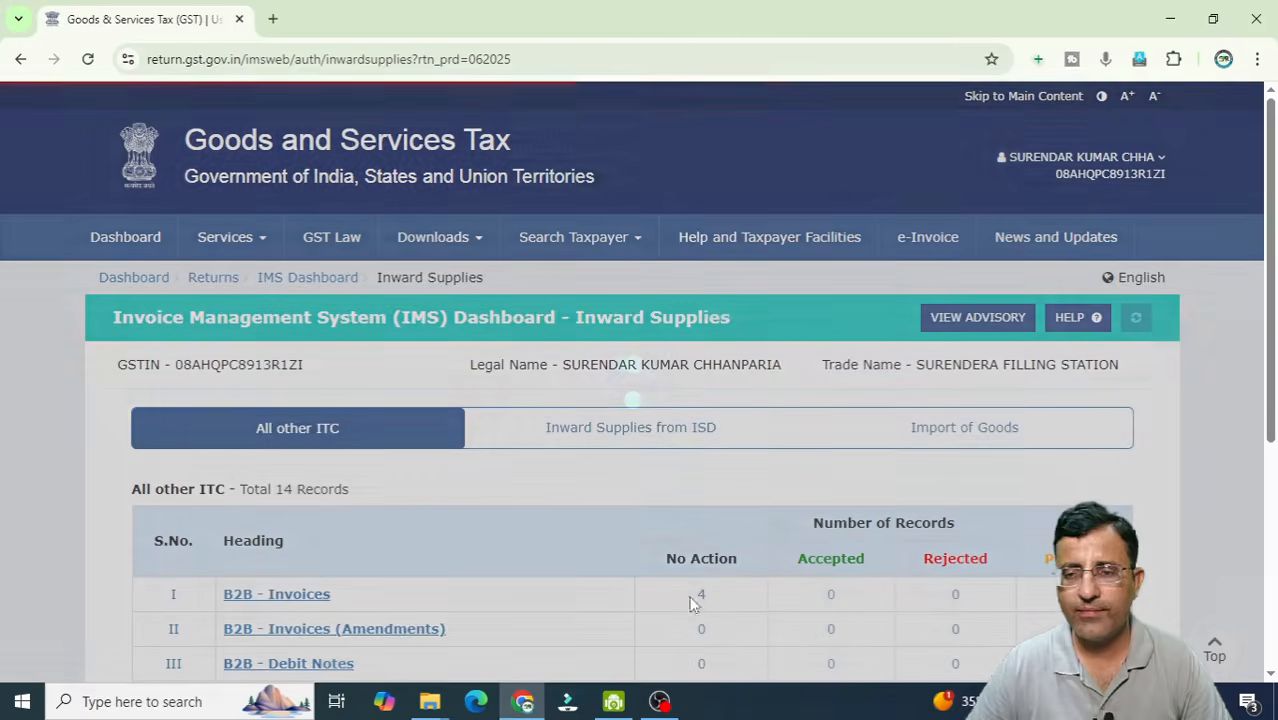
{"action": "scroll", "coordinate": [739, 384], "scroll_direction": "down", "scroll_amount": 5}
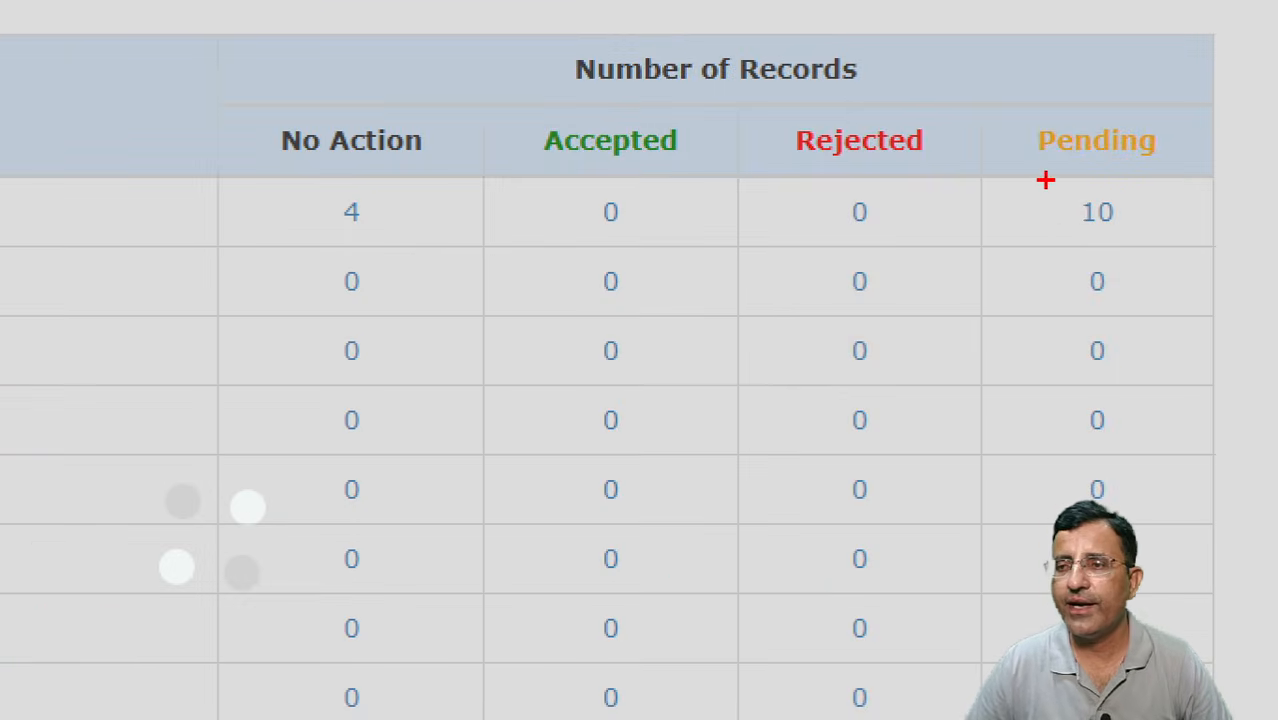
{"action": "mouse_move", "coordinate": [1044, 180]}
{"action": "left_mouse_down"}
{"action": "mouse_move", "coordinate": [1132, 256]}
{"action": "mouse_move", "coordinate": [1162, 256]}
{"action": "left_mouse_up"}
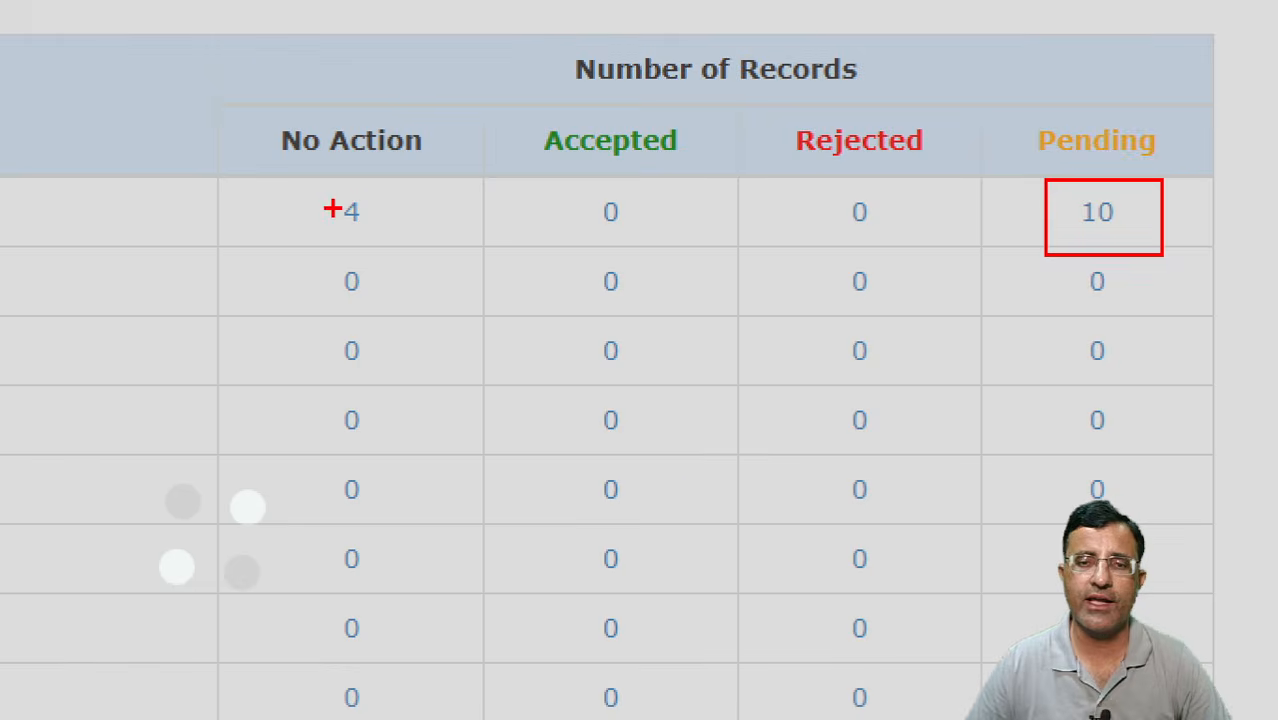
{"action": "left_click_drag", "start_coordinate": [311, 177], "coordinate": [429, 248]}
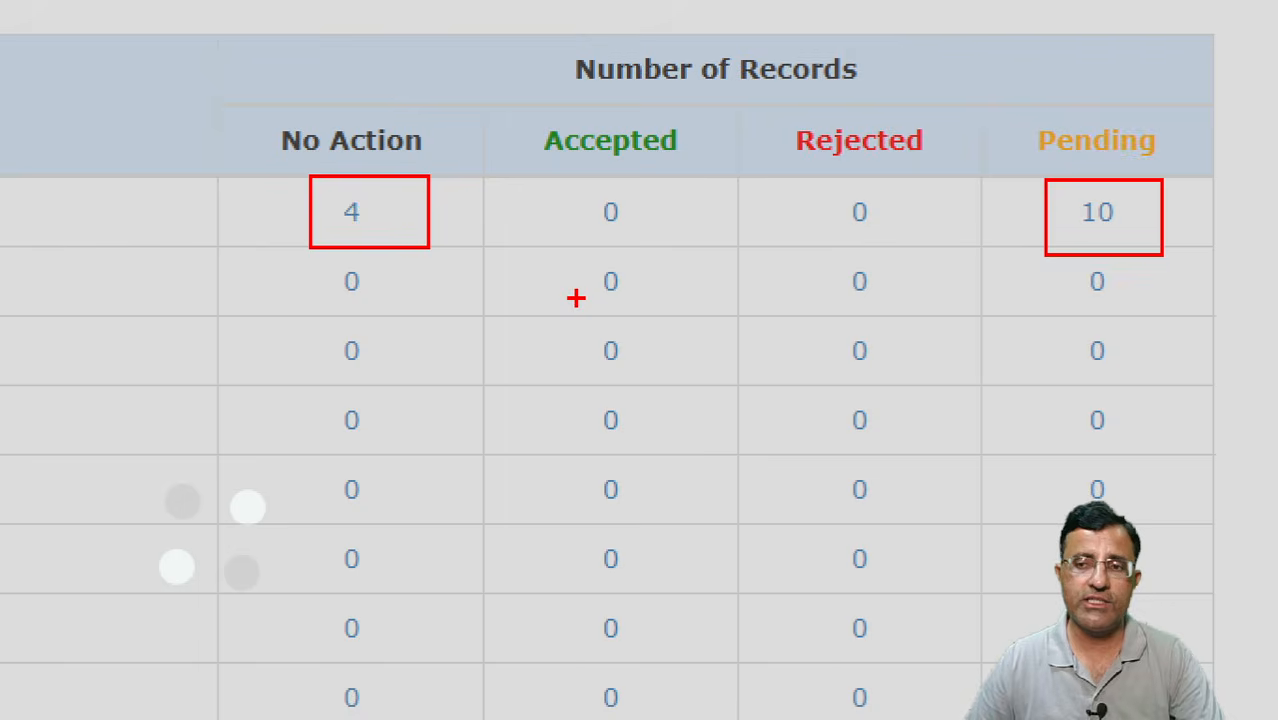
{"action": "key", "text": "Escape"}
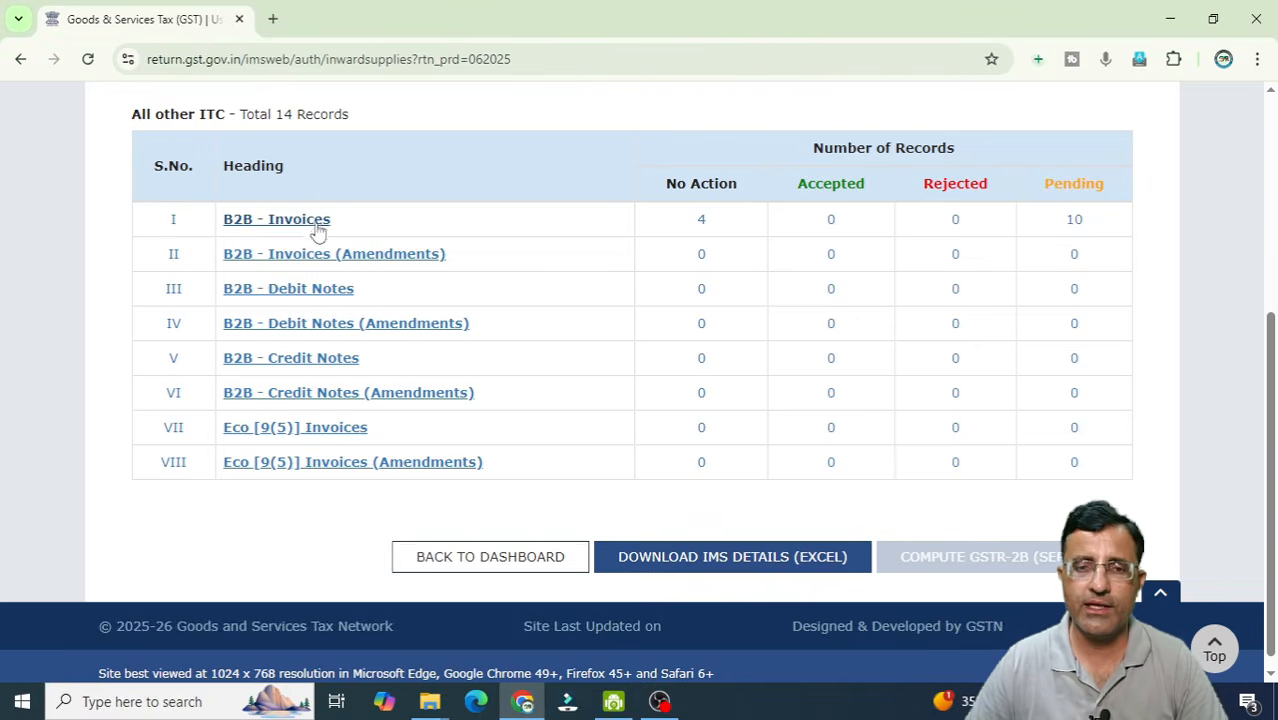
- Open the B2B - Invoices list and review the Status column for the Indian Oil Corporation invoices and the other suppliers' invoices
{"action": "left_click", "coordinate": [315, 225]}
{"action": "scroll", "coordinate": [515, 310], "scroll_direction": "down", "scroll_amount": 3}
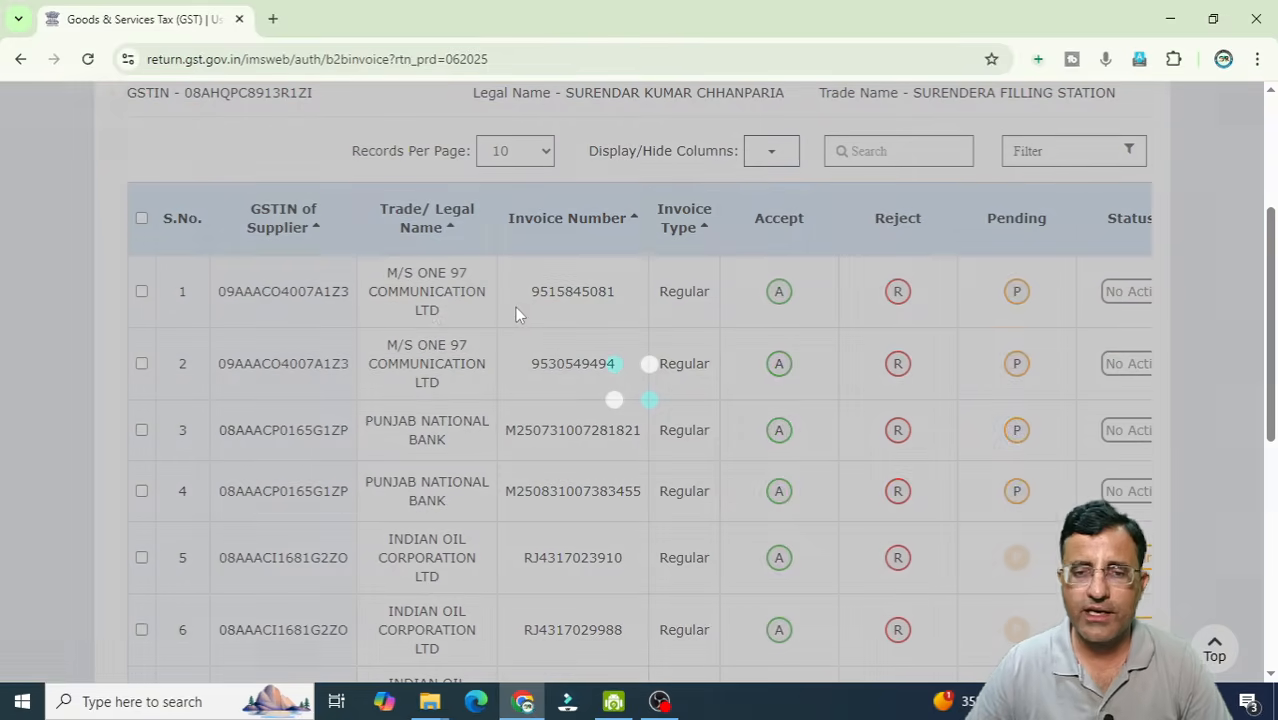
{"action": "scroll", "coordinate": [1023, 202], "scroll_direction": "down", "scroll_amount": 2}
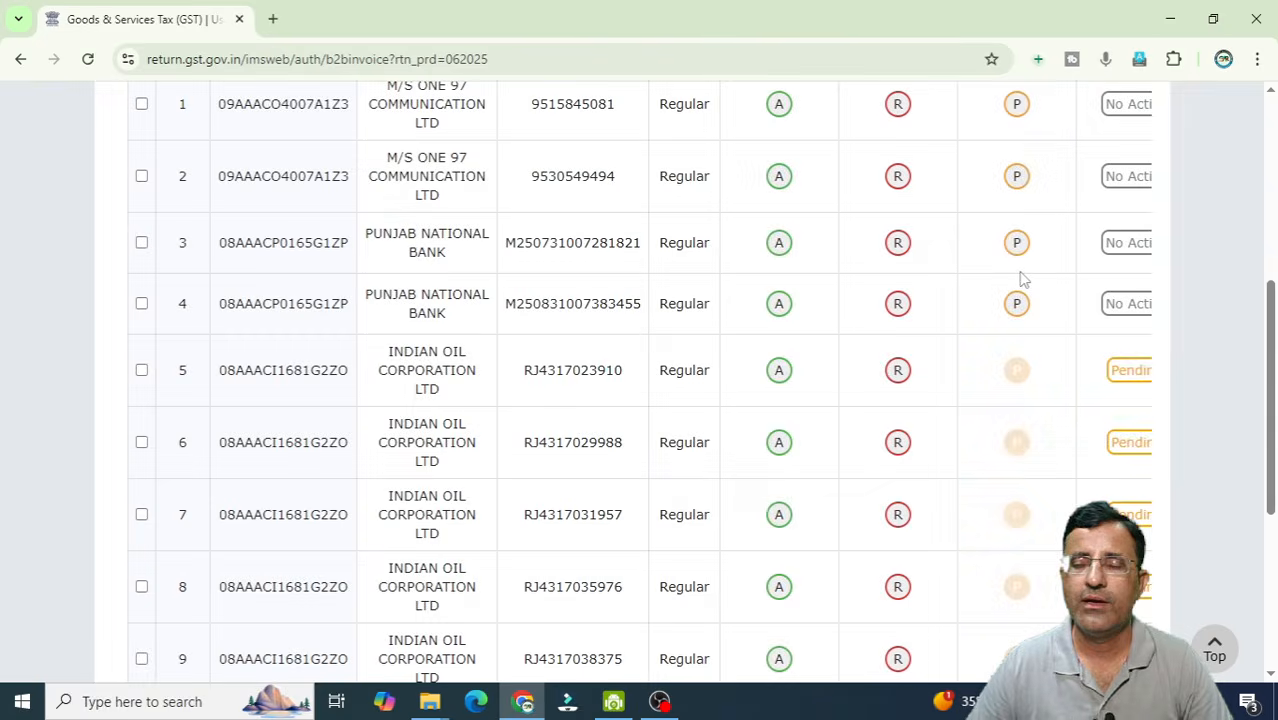
{"action": "scroll", "coordinate": [306, 272], "scroll_direction": "up", "scroll_amount": 3}
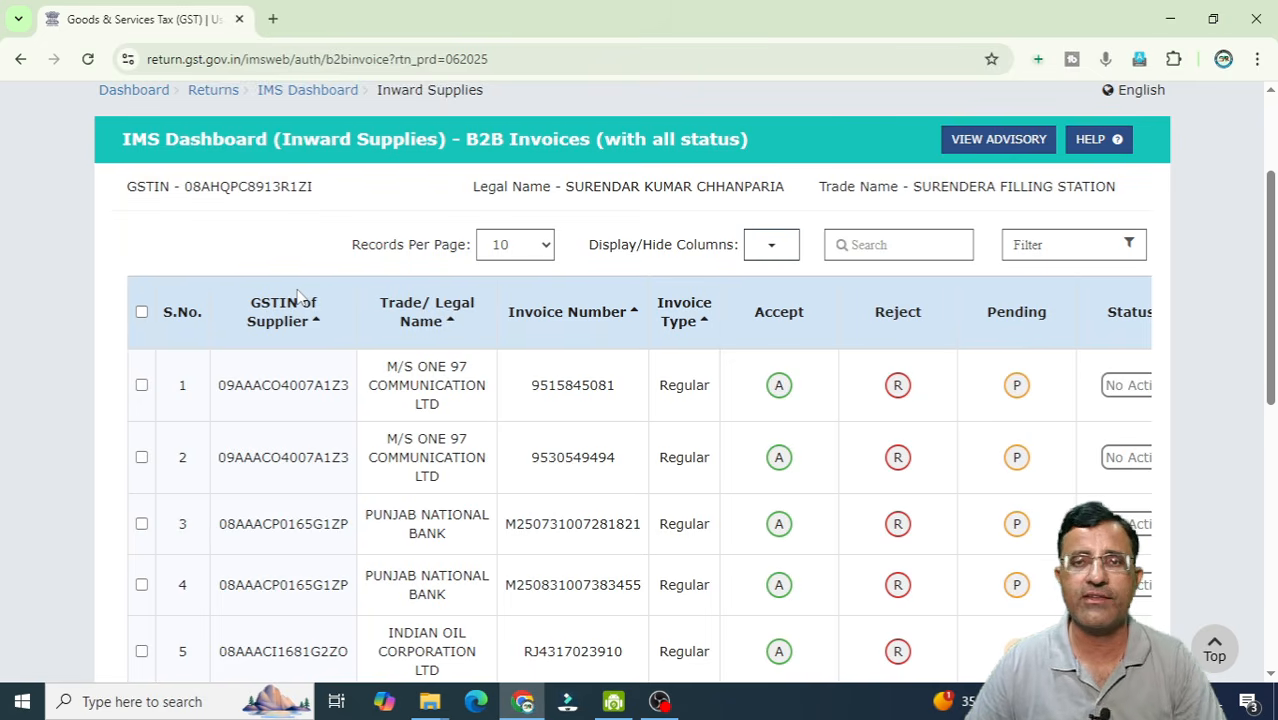
{"action": "scroll", "coordinate": [300, 305], "scroll_direction": "down", "scroll_amount": 5}
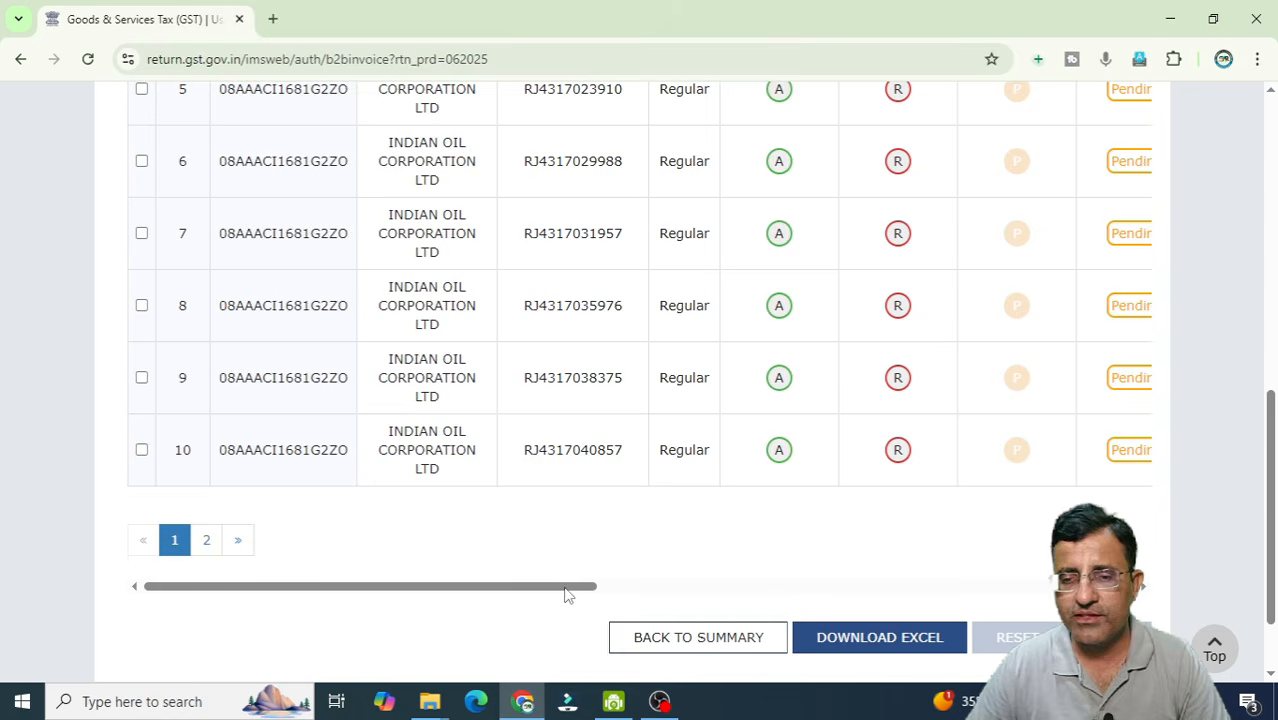
{"action": "left_click_drag", "start_coordinate": [568, 587], "coordinate": [660, 588]}
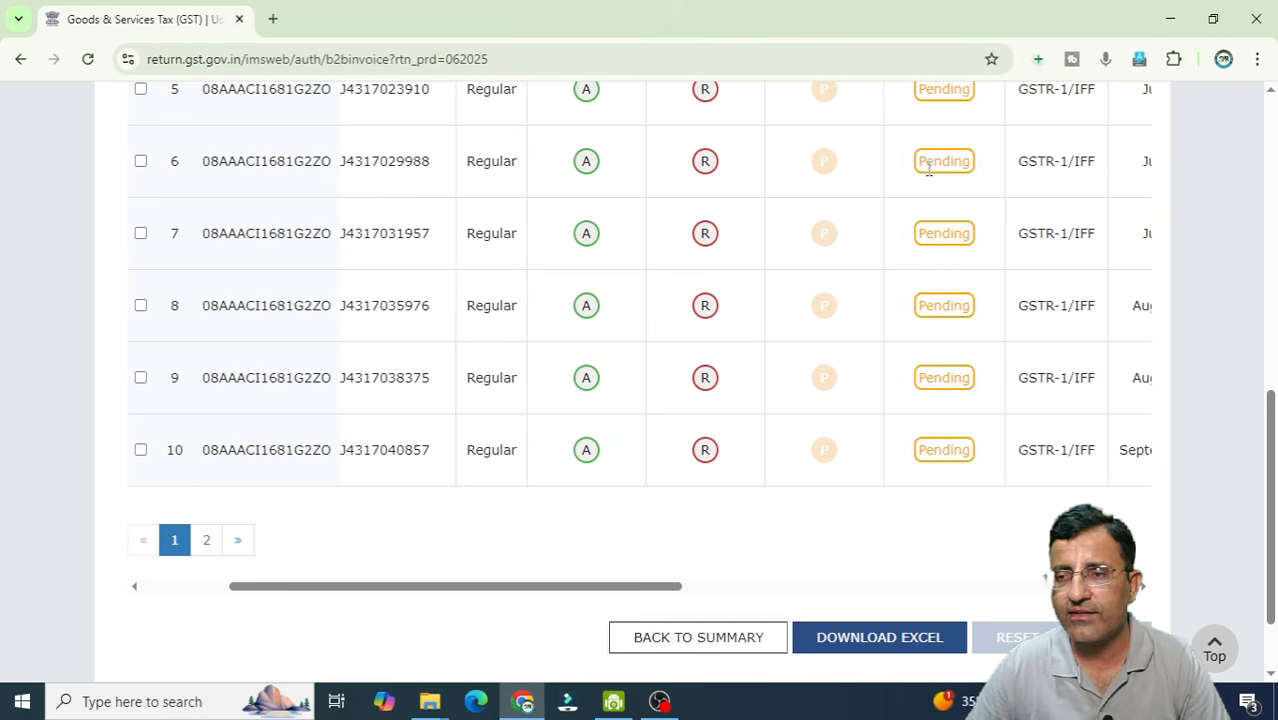
{"action": "scroll", "coordinate": [955, 260], "scroll_direction": "up", "scroll_amount": 7}
{"action": "scroll", "coordinate": [966, 331], "scroll_direction": "down", "scroll_amount": 2}
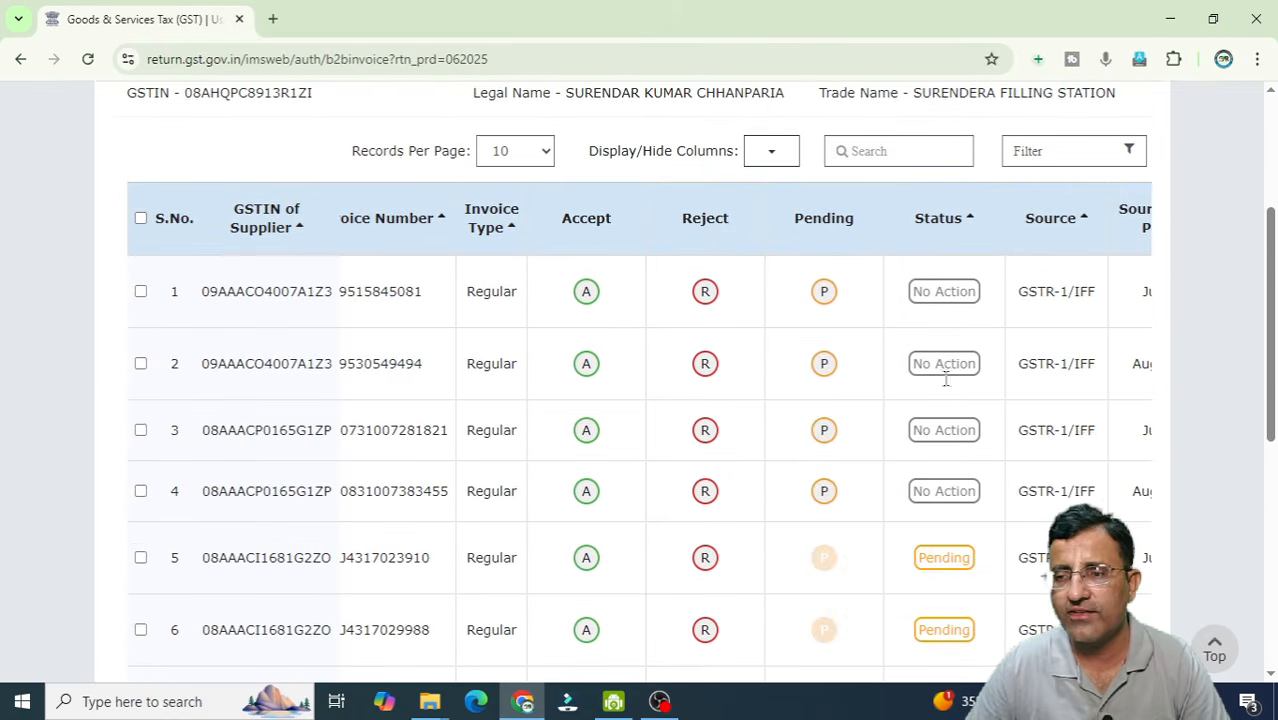
{"action": "scroll", "coordinate": [950, 470], "scroll_direction": "down", "scroll_amount": 3}
{"action": "scroll", "coordinate": [955, 300], "scroll_direction": "up", "scroll_amount": 2}
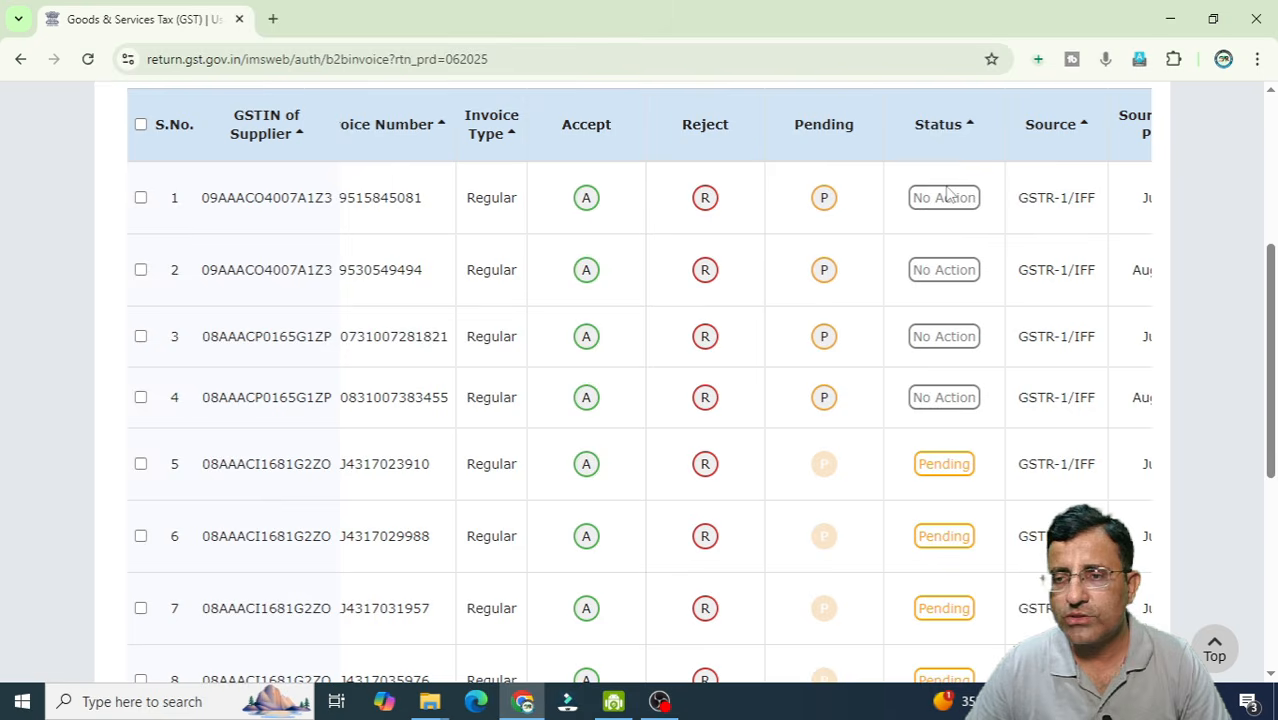